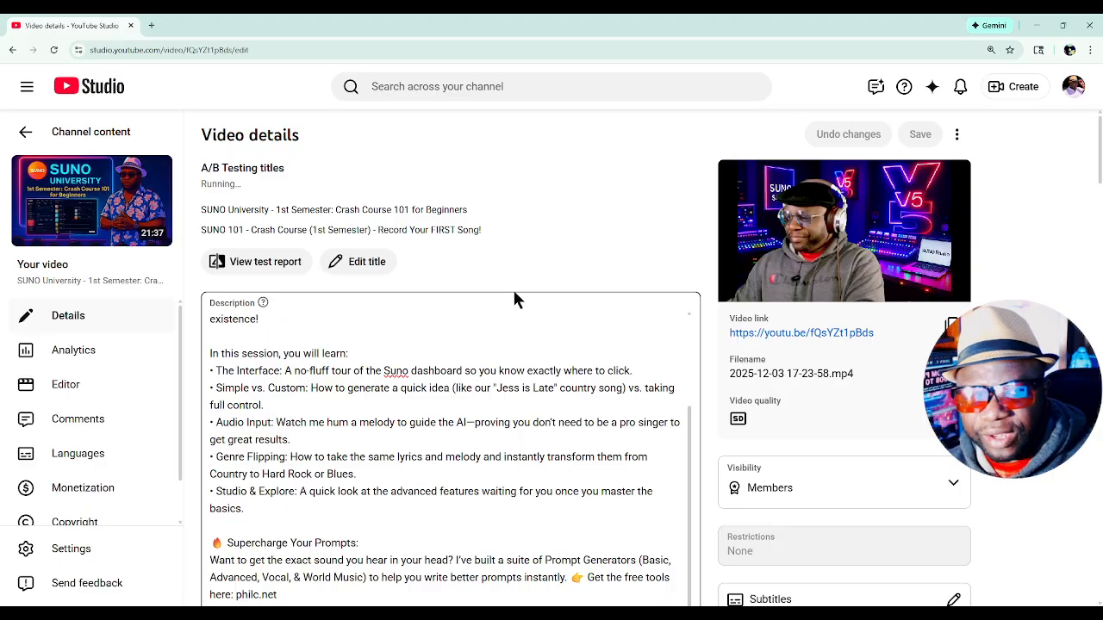
- Set the video's visibility to Public as an instant Premiere
scroll(855, 479, down, 1)
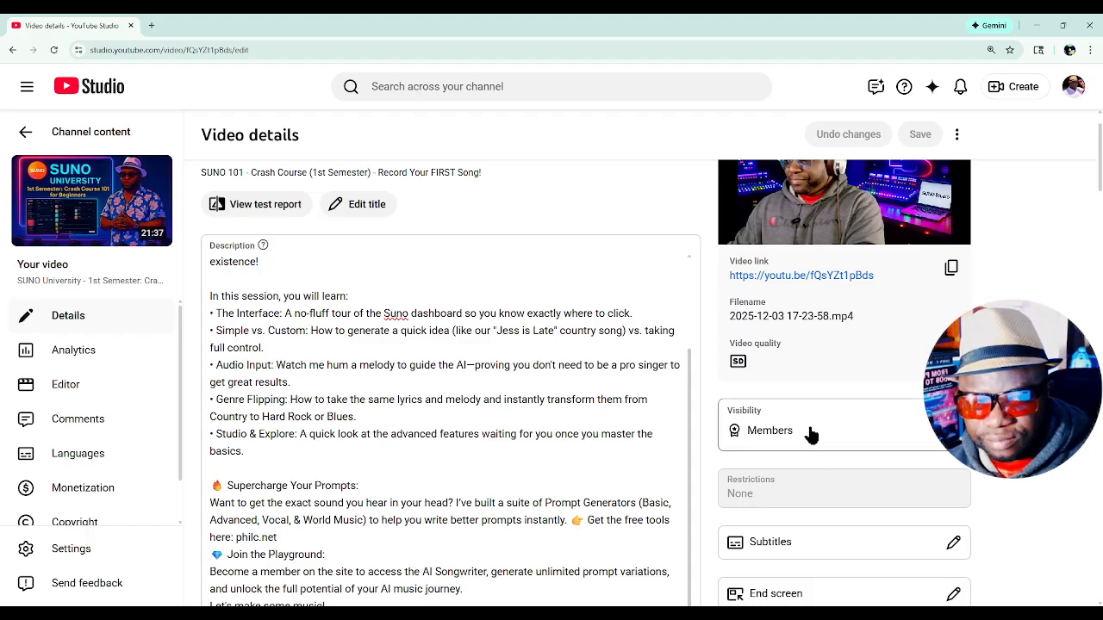
click(934, 430)
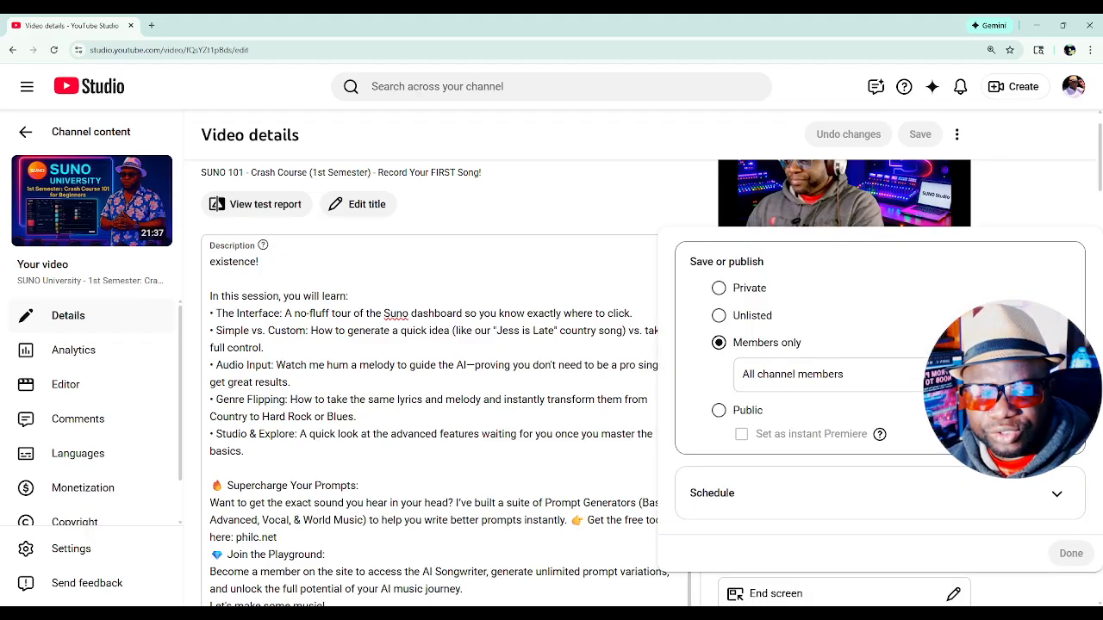
click(718, 415)
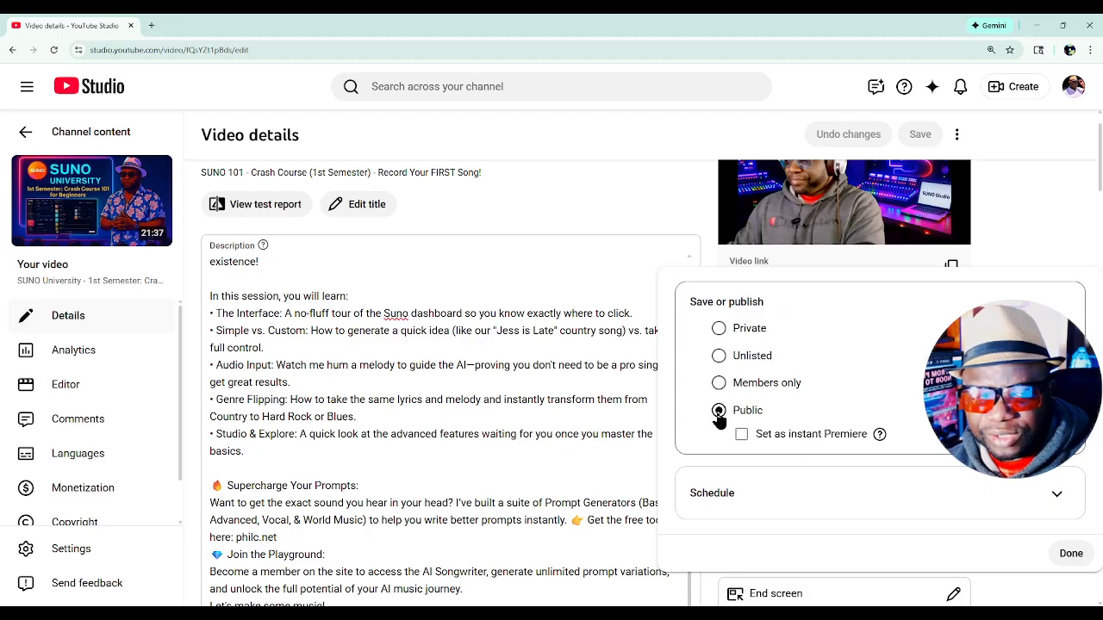
click(742, 435)
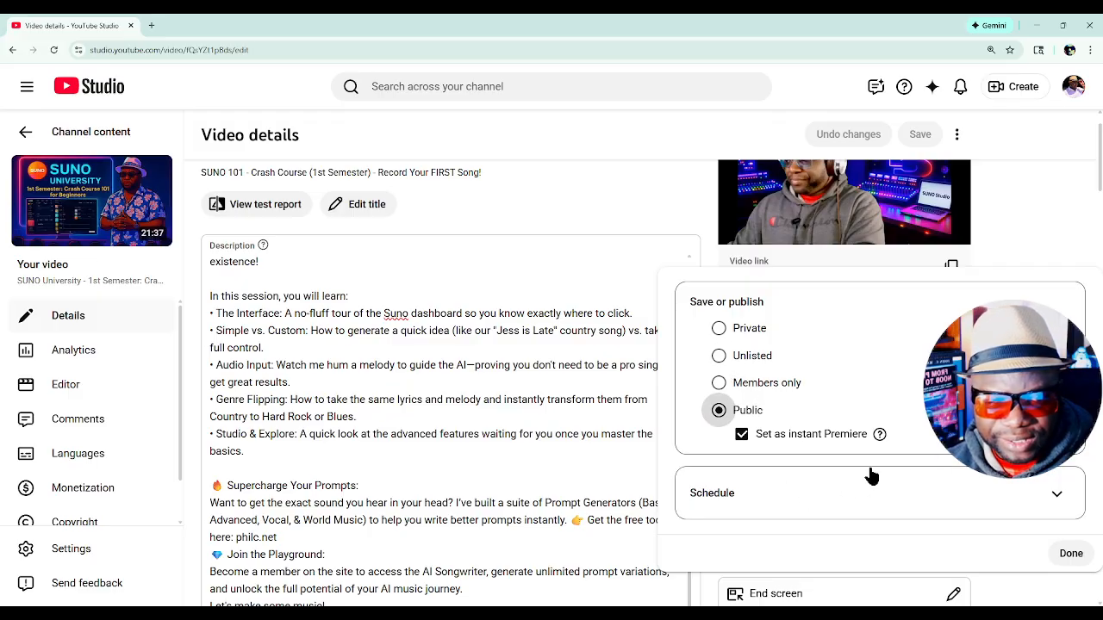
- Schedule the video from private to public as a Premiere on Dec 6, 2025
click(1057, 492)
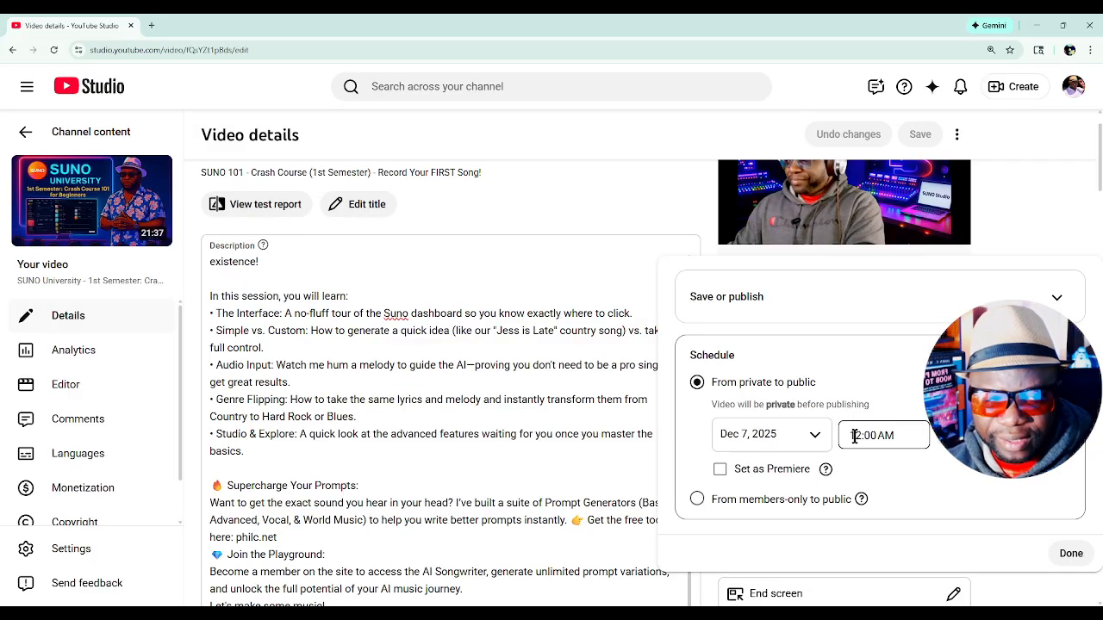
click(719, 468)
click(771, 439)
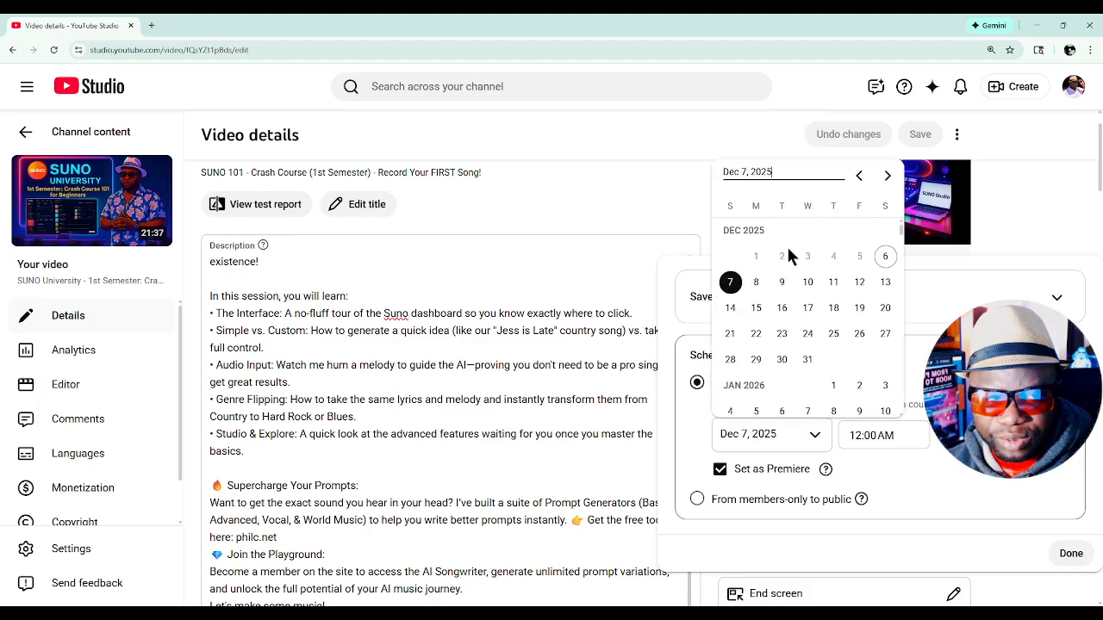
click(887, 255)
- Set the Premiere's start time to 2:35 PM and apply the schedule
click(885, 439)
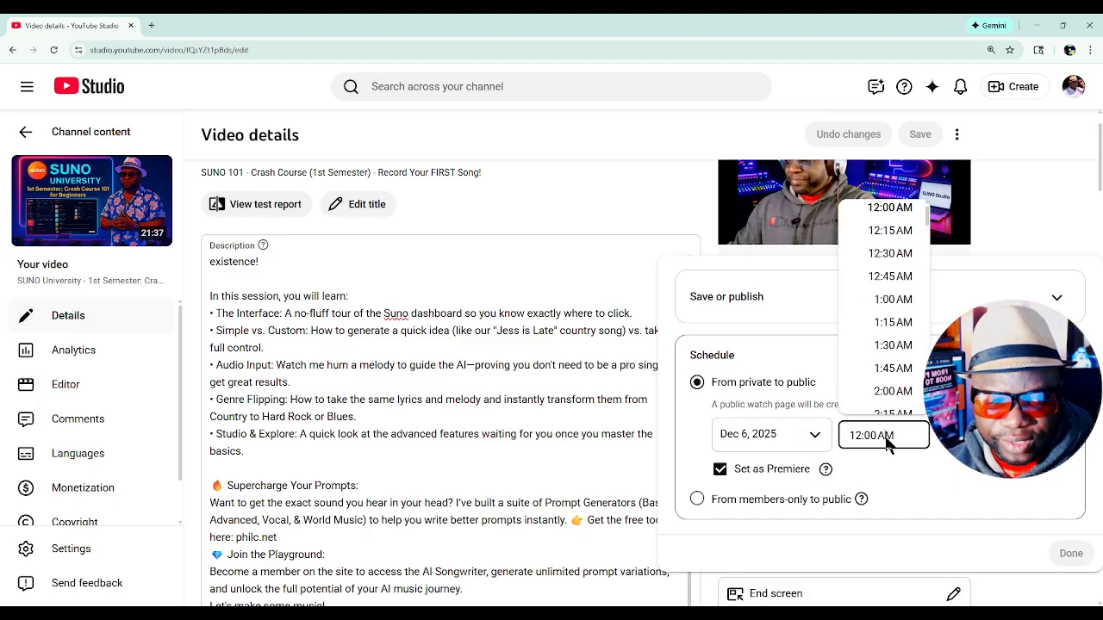
scroll(887, 347, down, 3)
scroll(887, 347, down, 13)
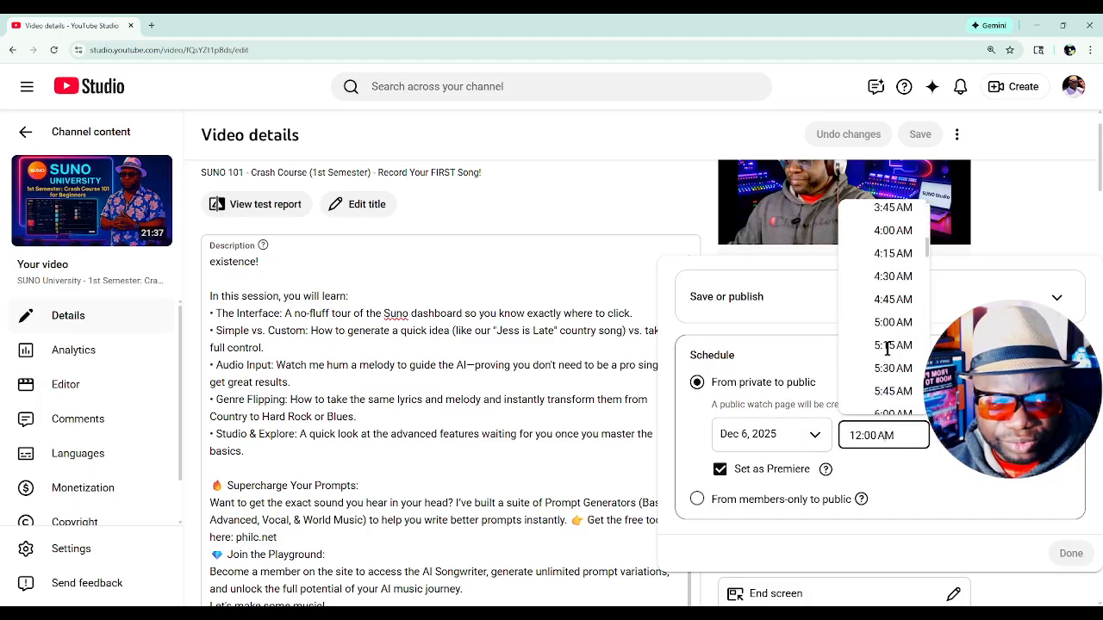
scroll(890, 353, up, 4)
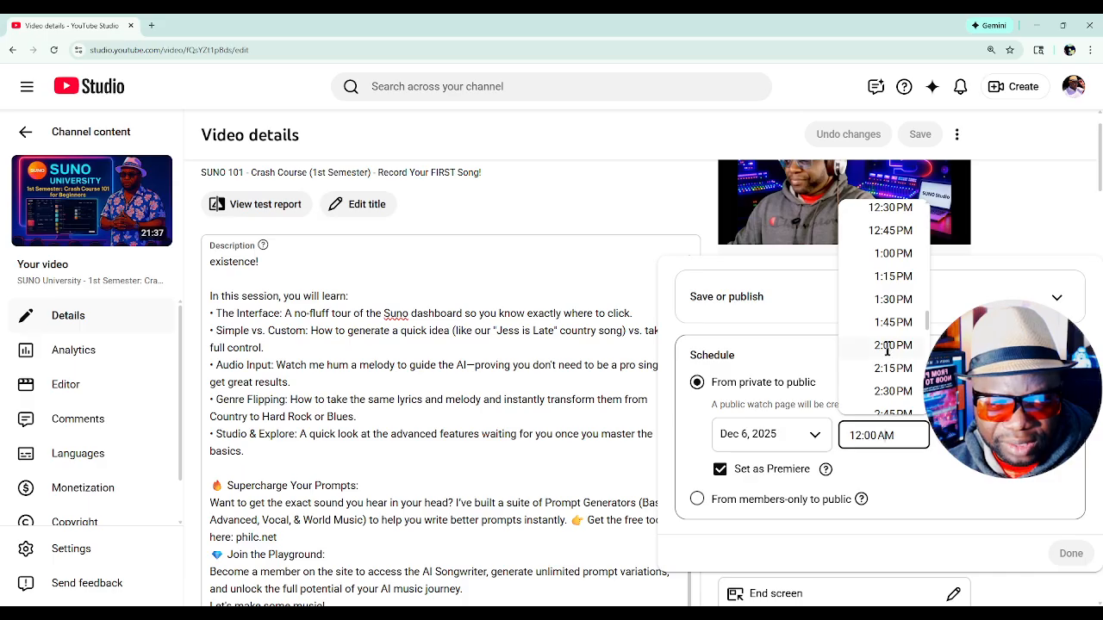
click(890, 391)
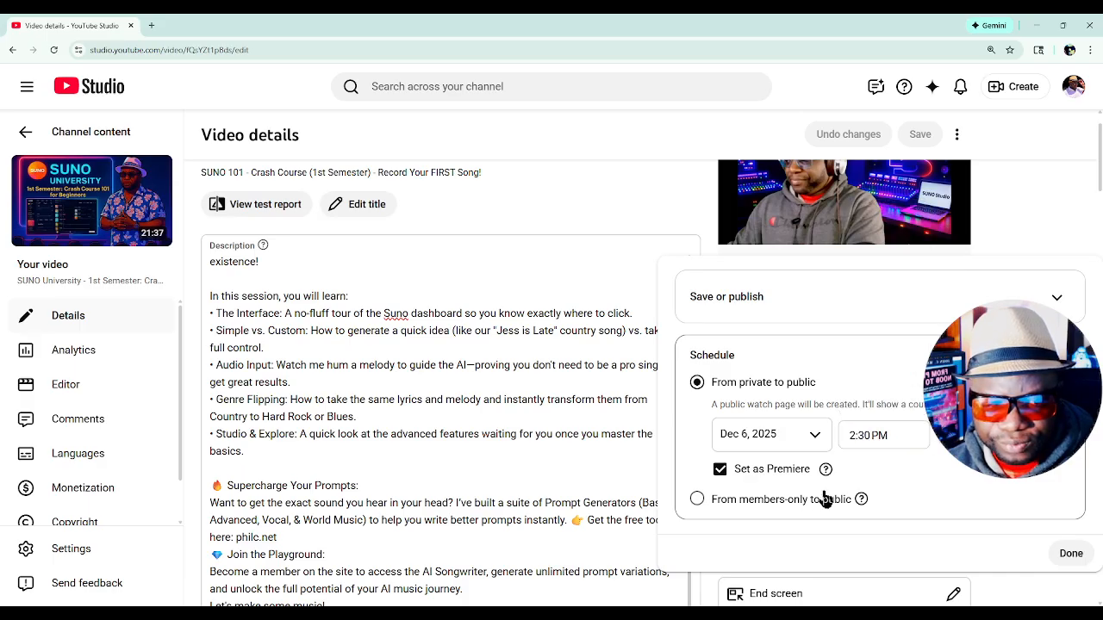
click(866, 435)
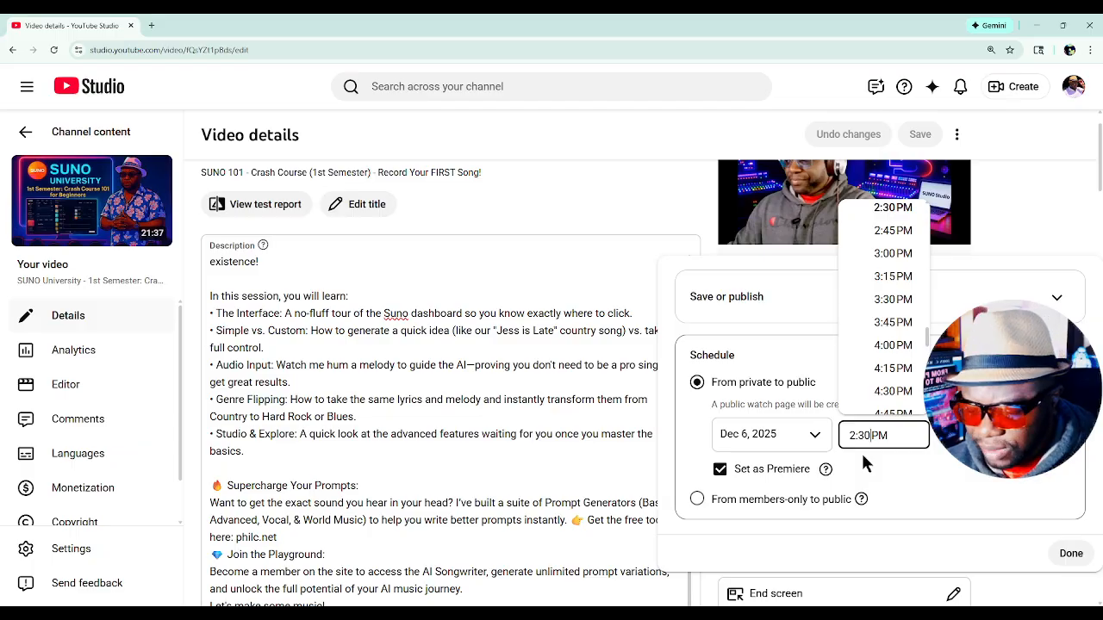
key(BackSpace)
text(5)
click(913, 466)
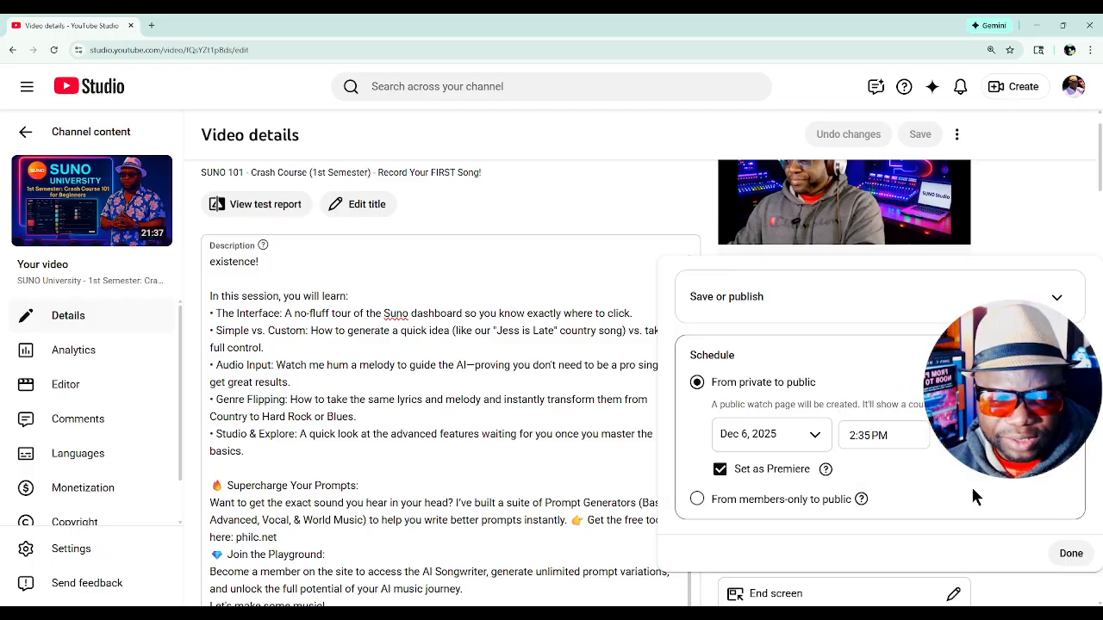
click(1074, 559)
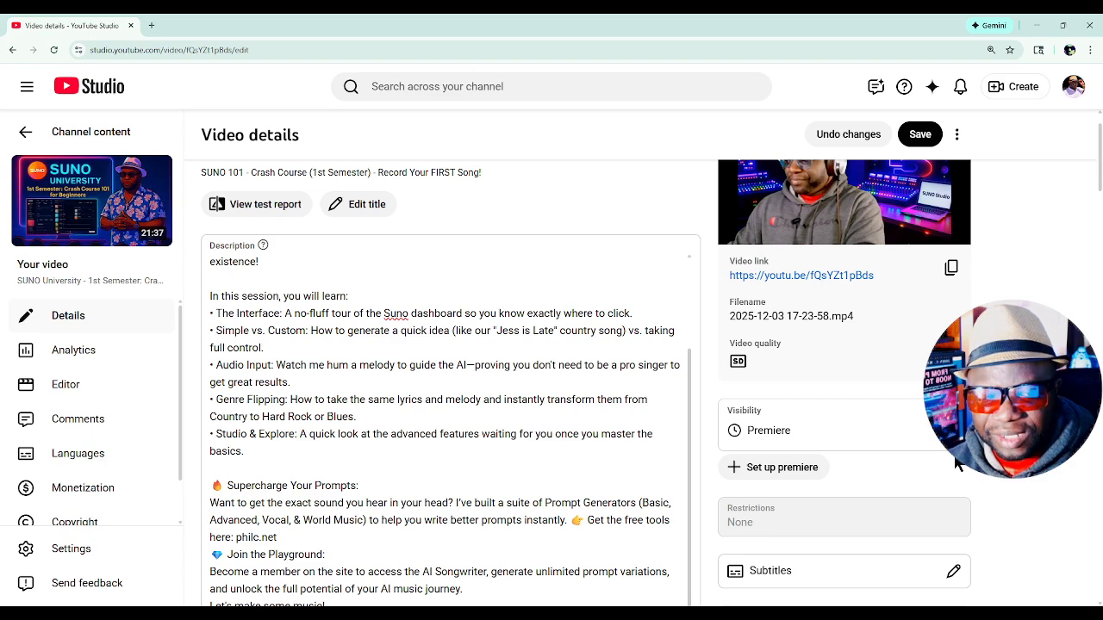
- In the Premiere setup, set the countdown length to 1 minute and the countdown theme to Funky
click(795, 470)
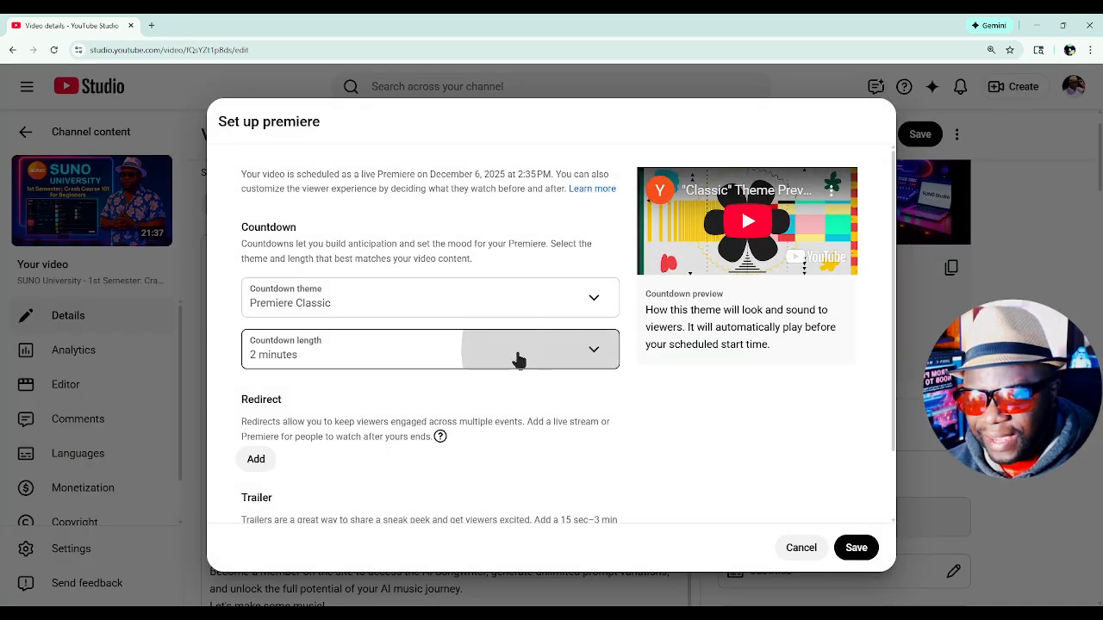
click(517, 359)
click(334, 343)
click(365, 305)
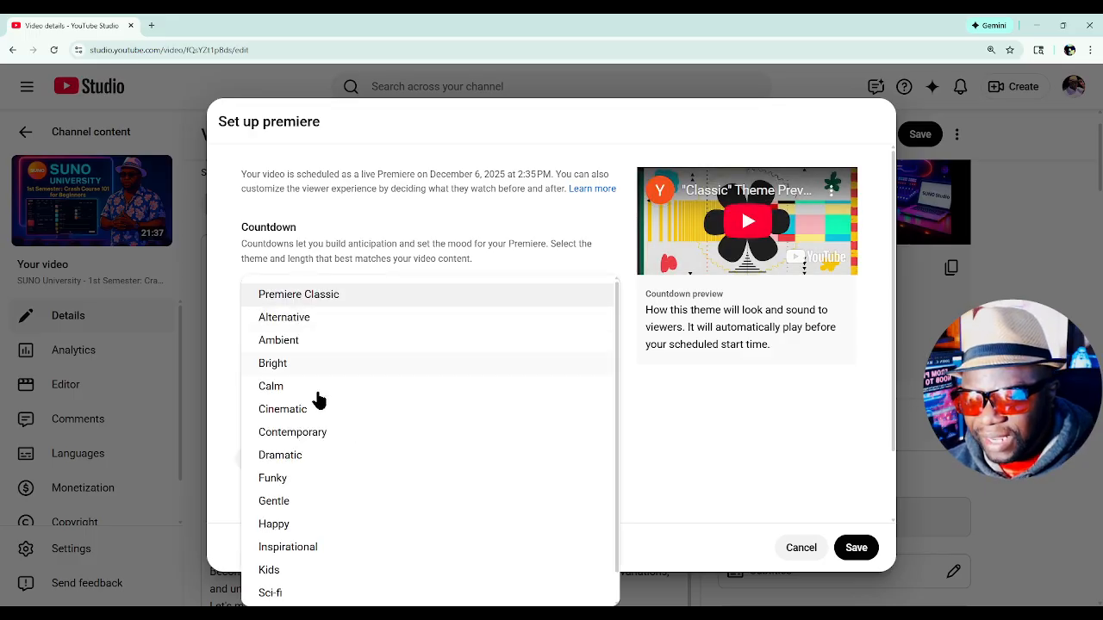
click(290, 481)
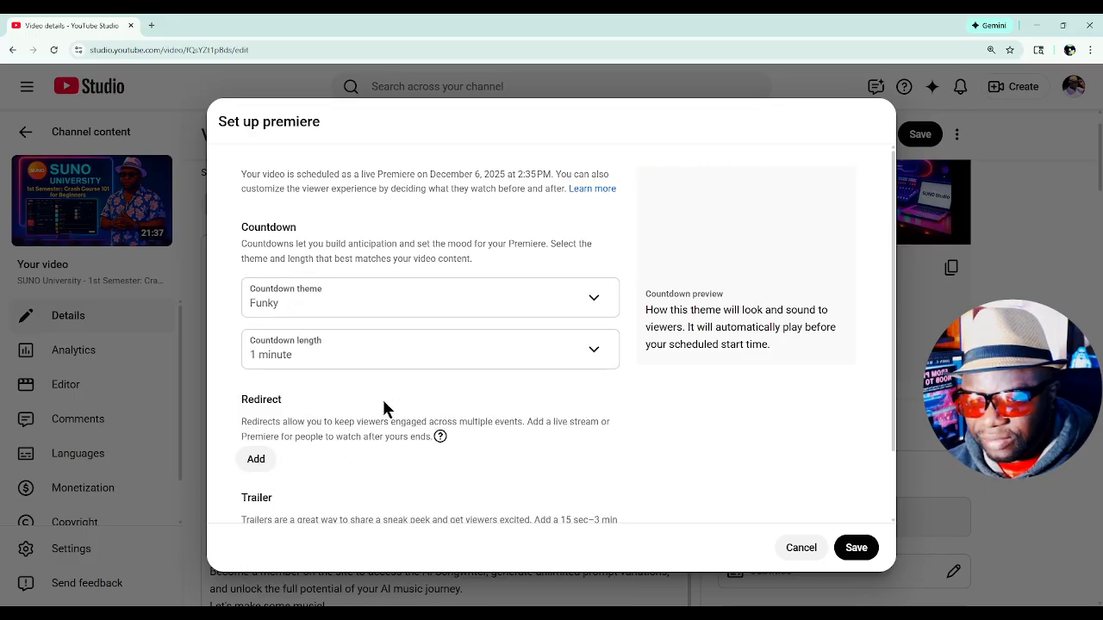
- Add the "AI Creatives TV (24x7)" live stream as the Premiere's redirect
scroll(249, 456, down, 1)
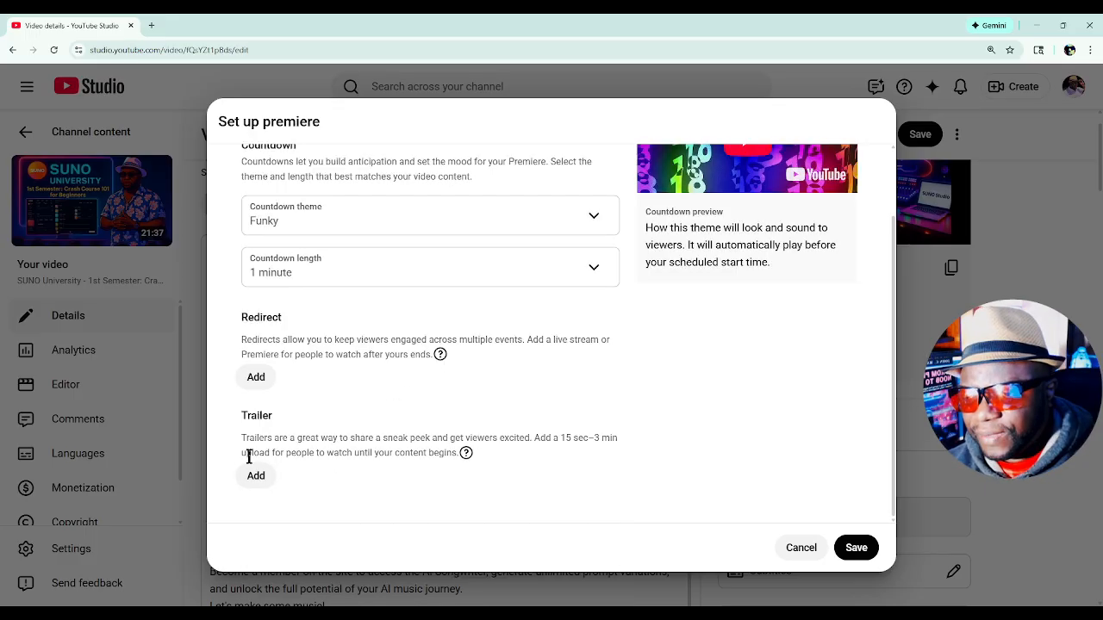
click(258, 377)
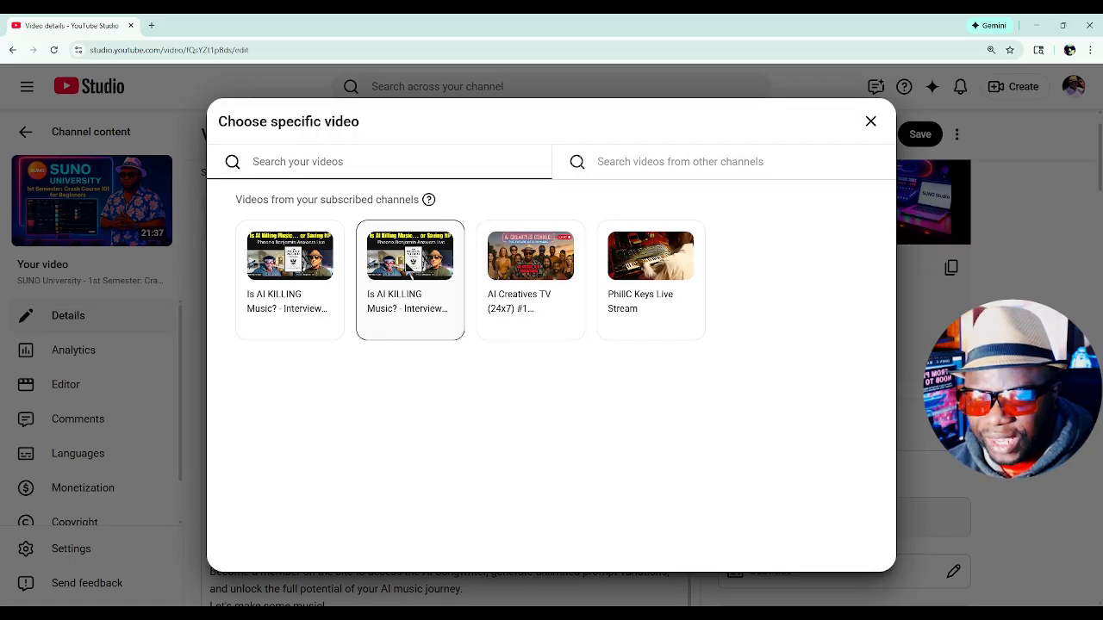
click(533, 274)
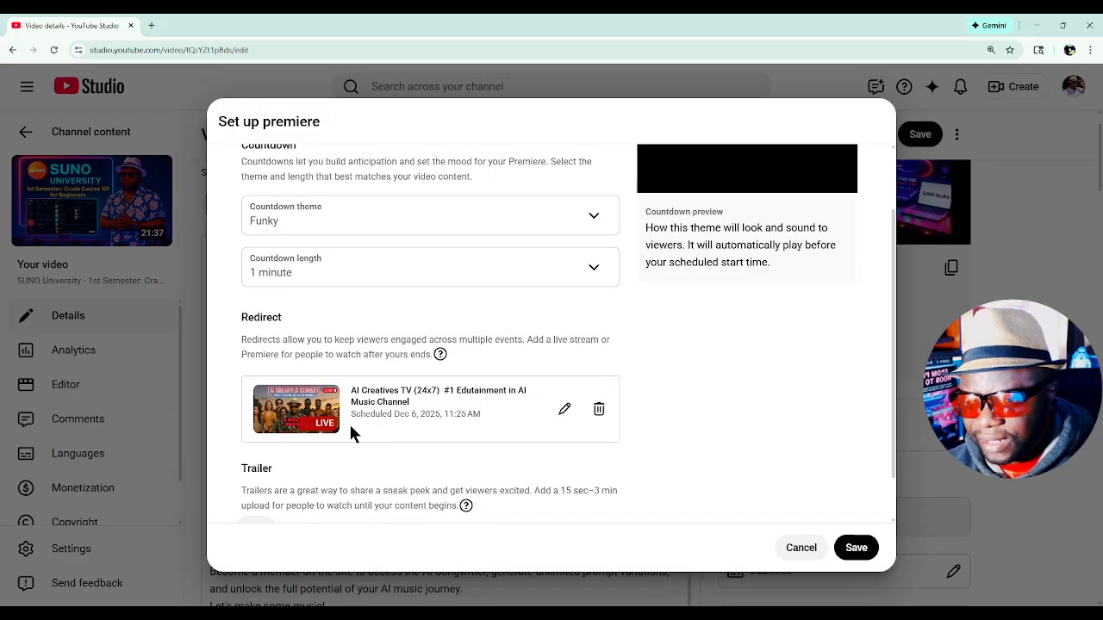
- Add the "AI Music Revolution My Comeback" video as the Premiere's trailer and save the Premiere setup
scroll(351, 433, down, 1)
click(256, 476)
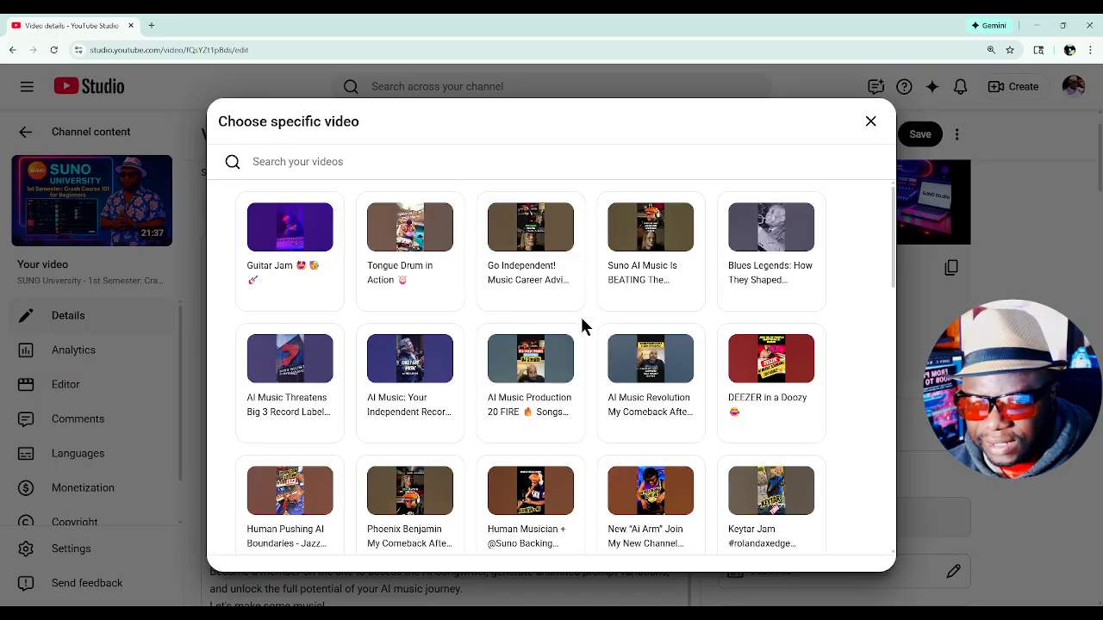
click(642, 366)
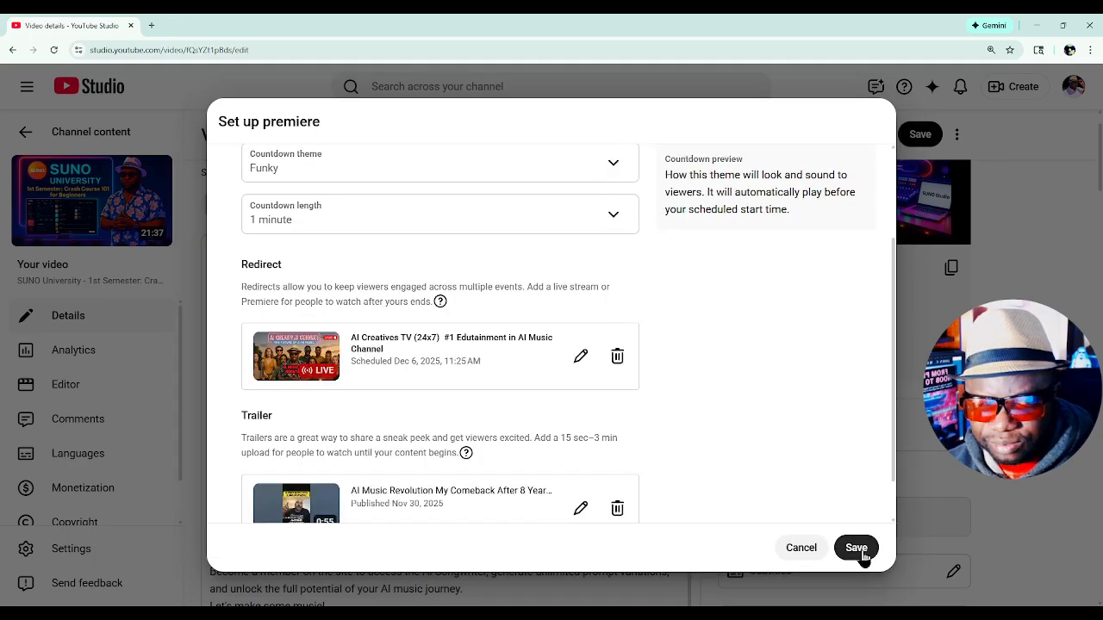
scroll(851, 485, down, 1)
click(860, 552)
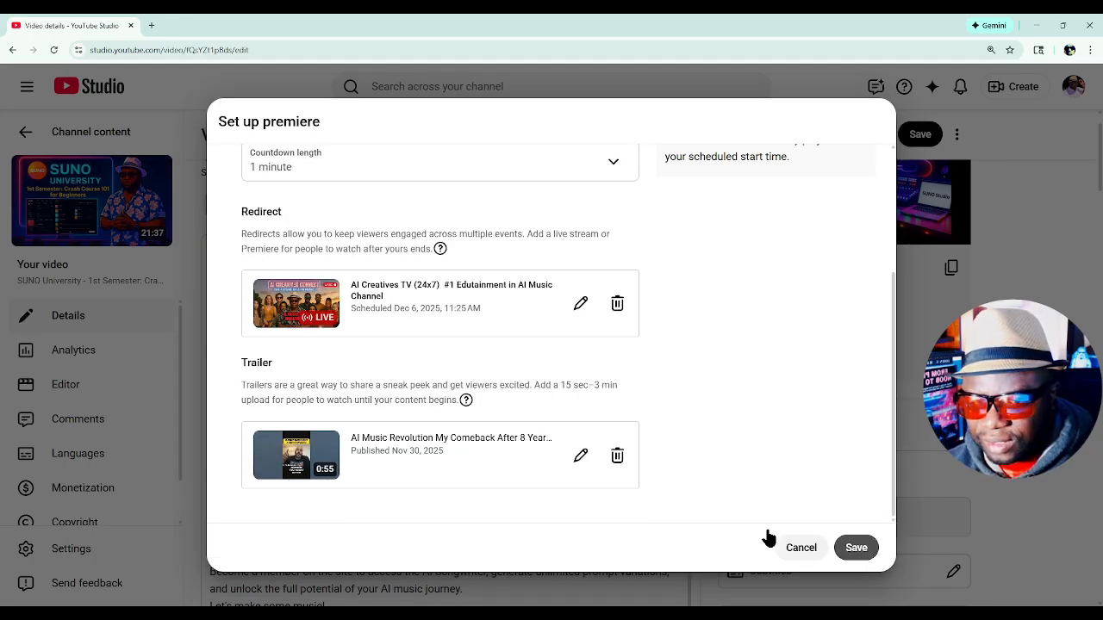
- In the video's comments and ratings settings, limit who can comment to Subscribers and members
scroll(768, 379, down, 3)
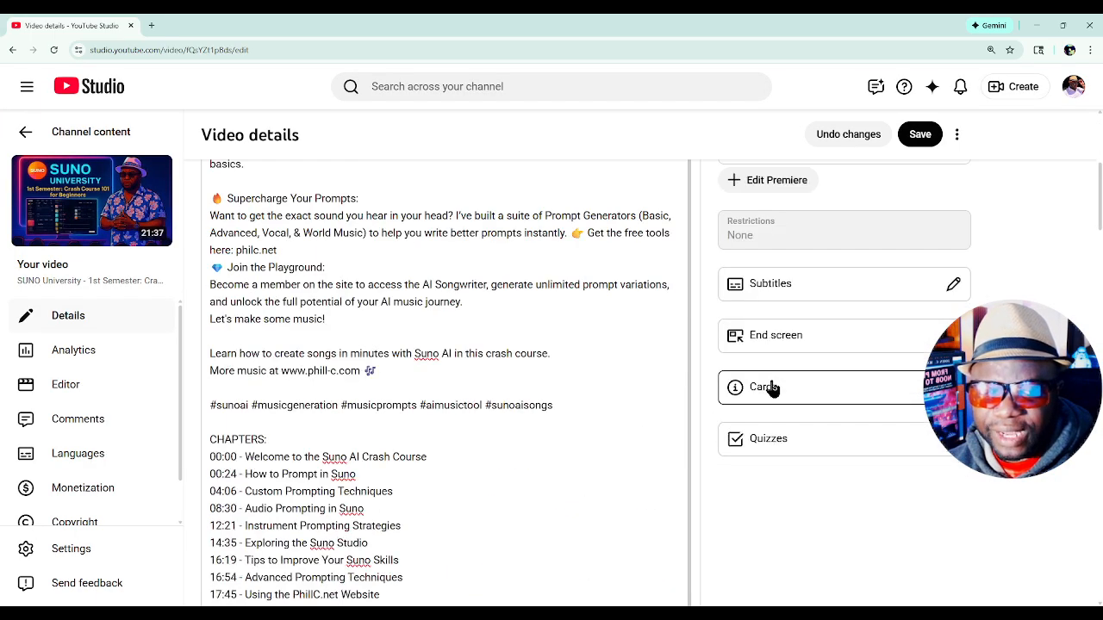
scroll(806, 315, up, 4)
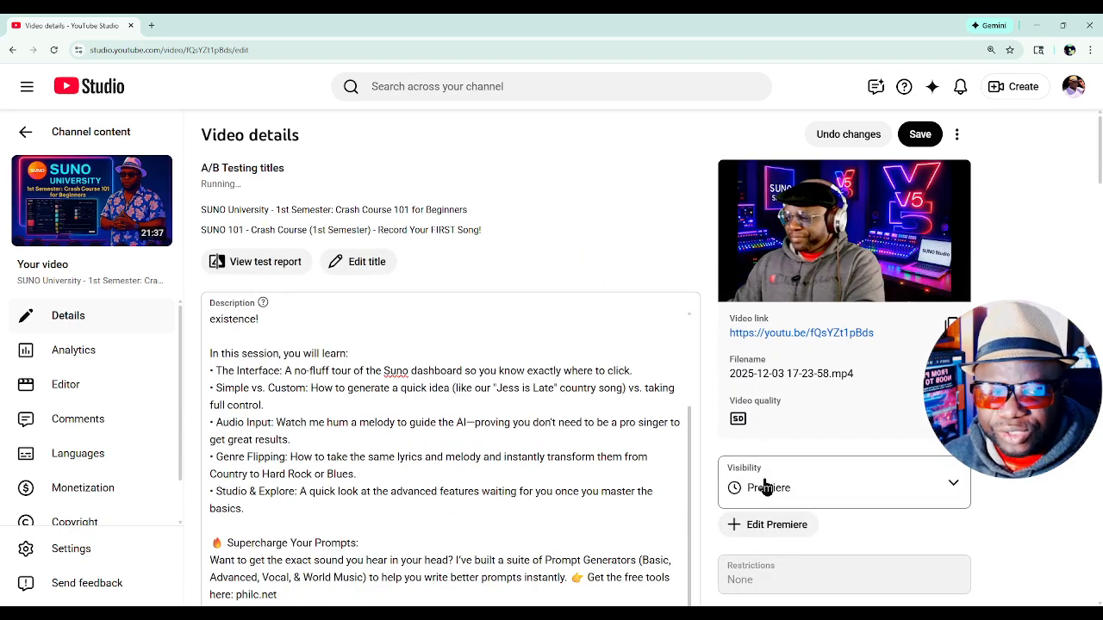
scroll(659, 408, down, 10)
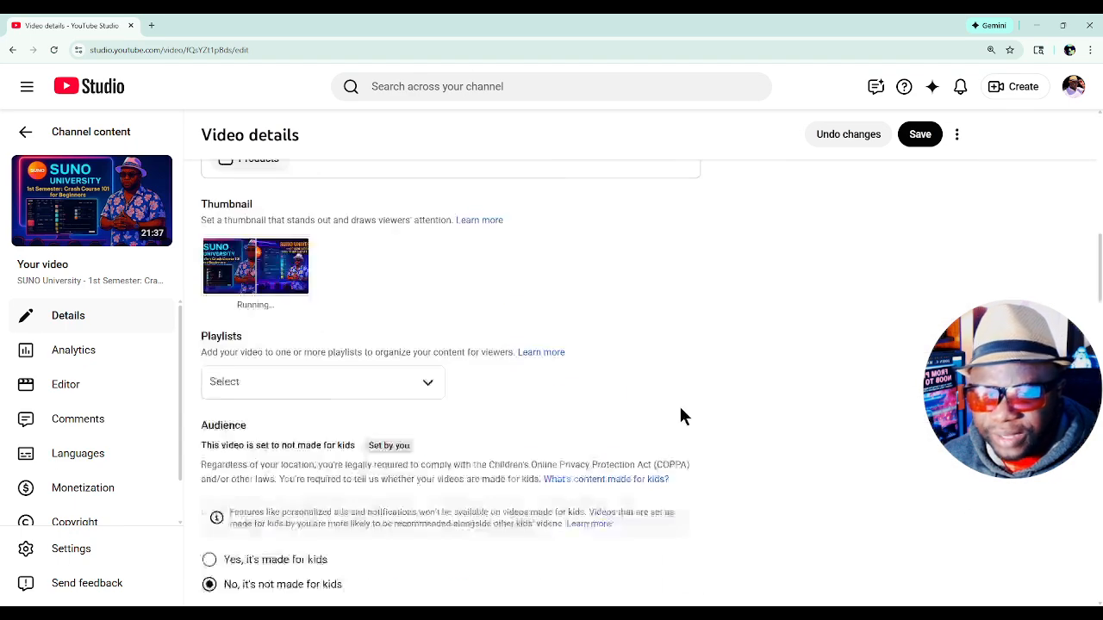
scroll(681, 410, down, 15)
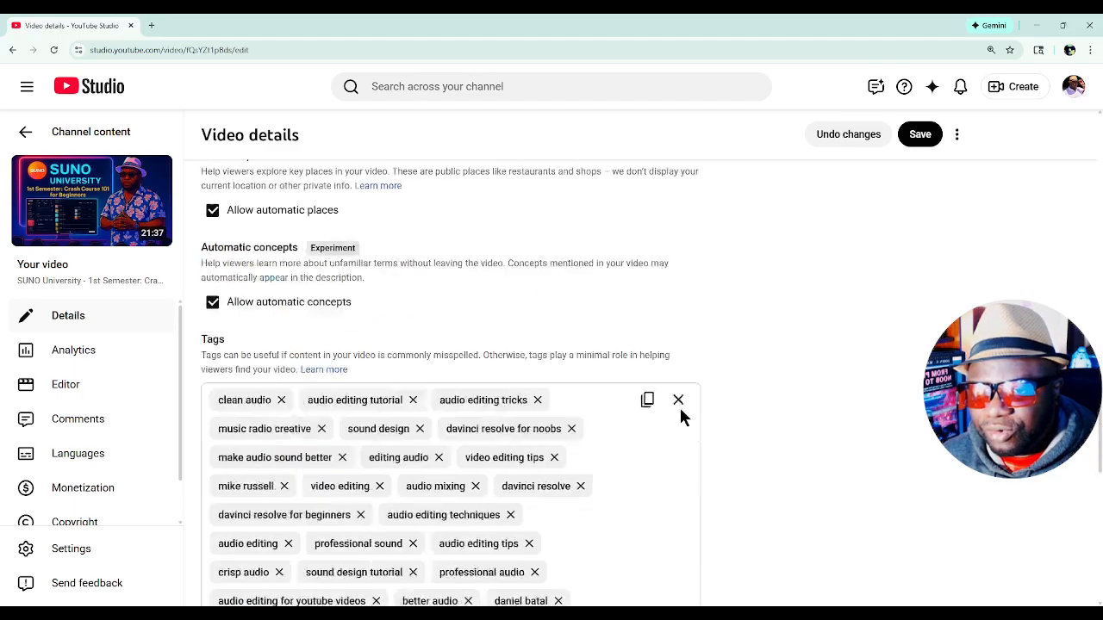
scroll(680, 415, down, 9)
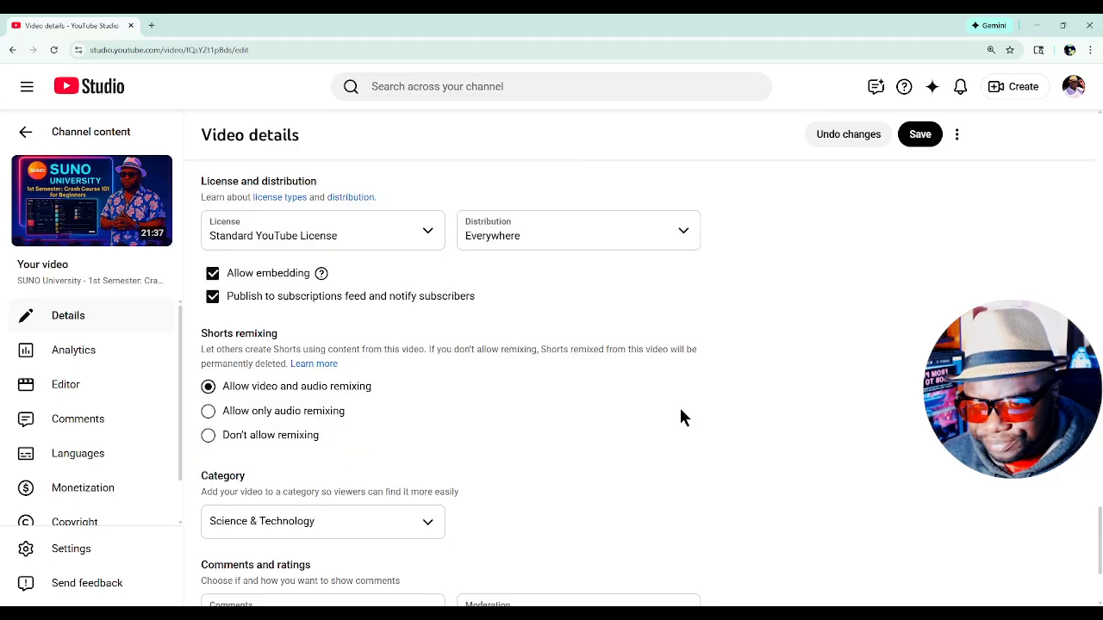
scroll(681, 417, down, 3)
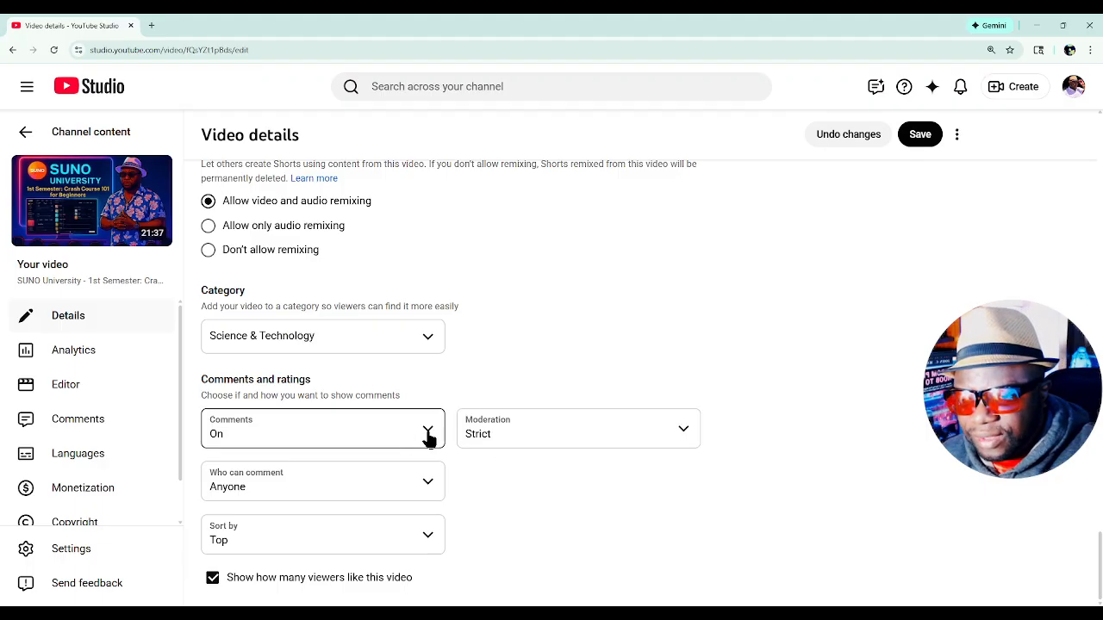
scroll(430, 438, up, 5)
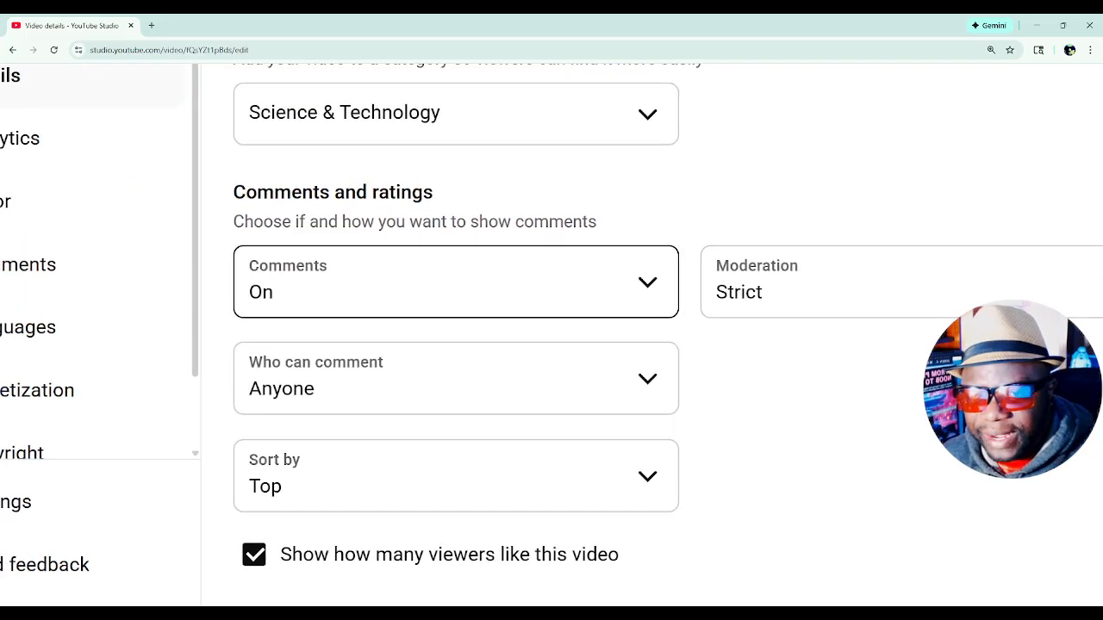
click(344, 397)
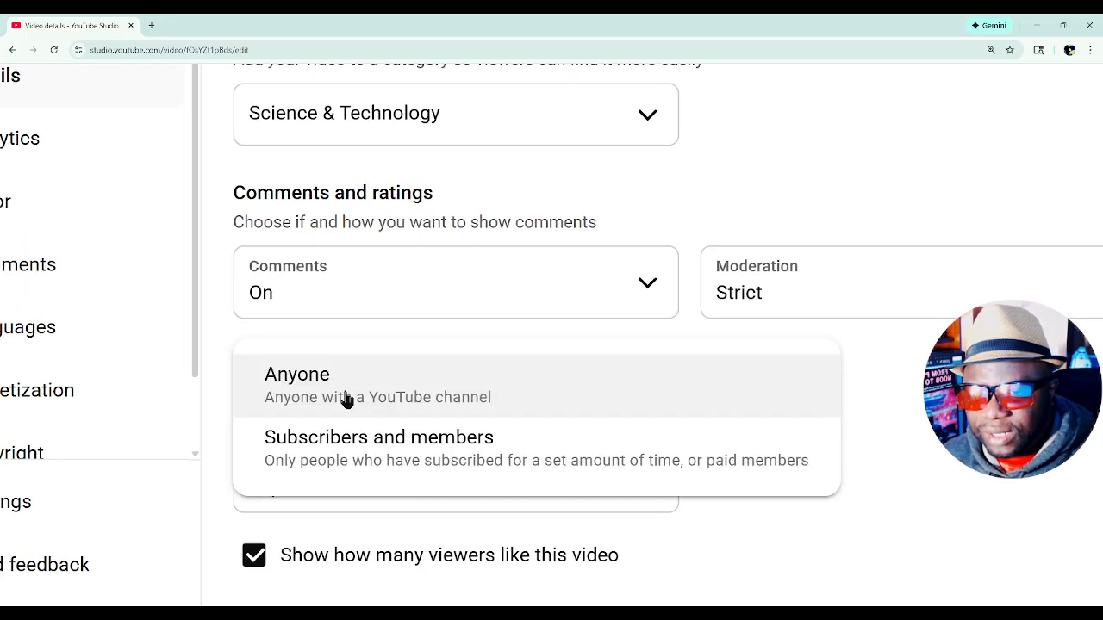
click(372, 451)
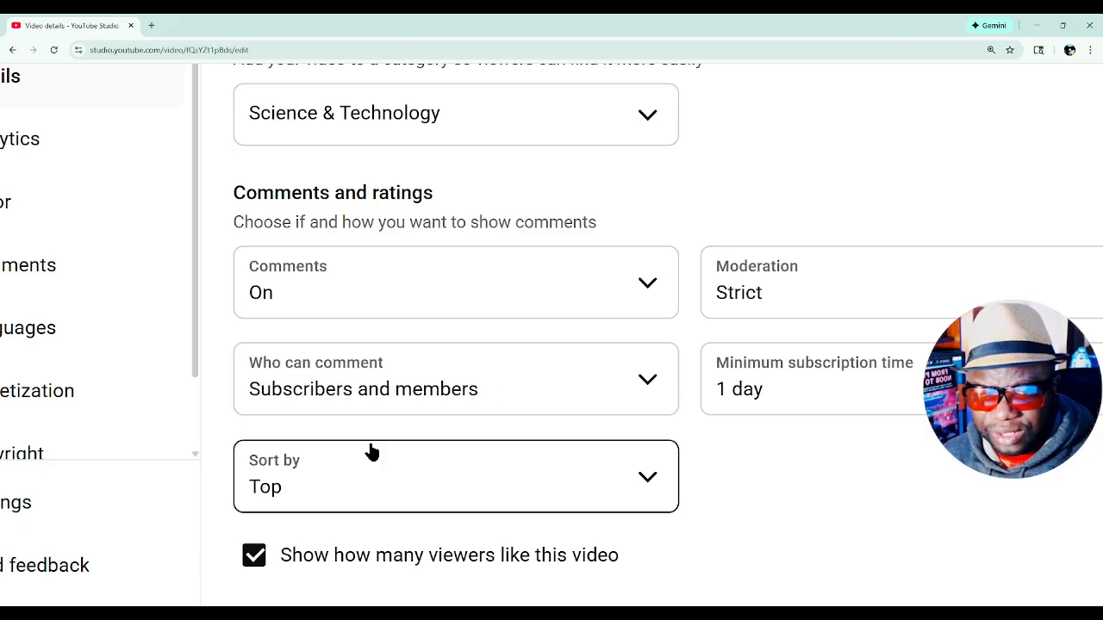
- Set the minimum subscription time for commenting to Any duration
scroll(371, 453, down, 3)
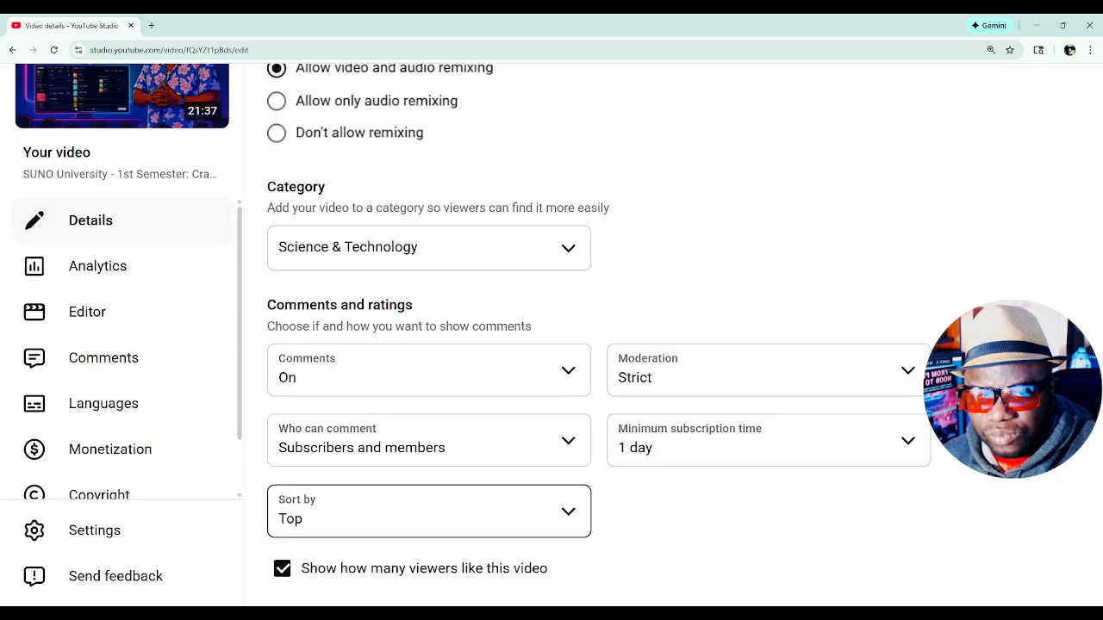
scroll(371, 452, right, 2)
click(549, 455)
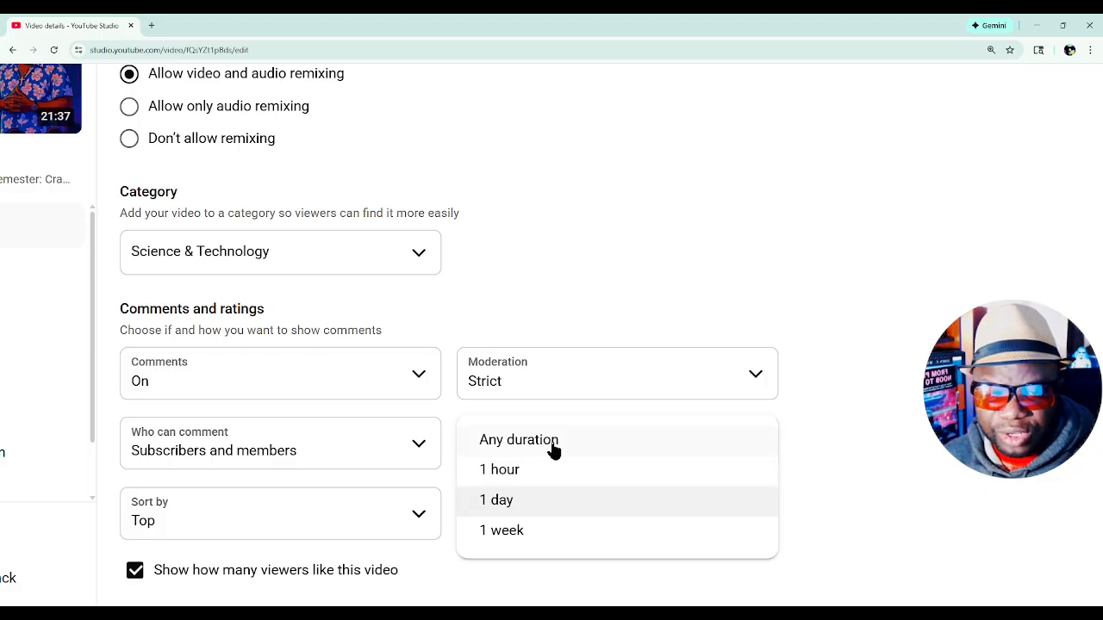
click(553, 441)
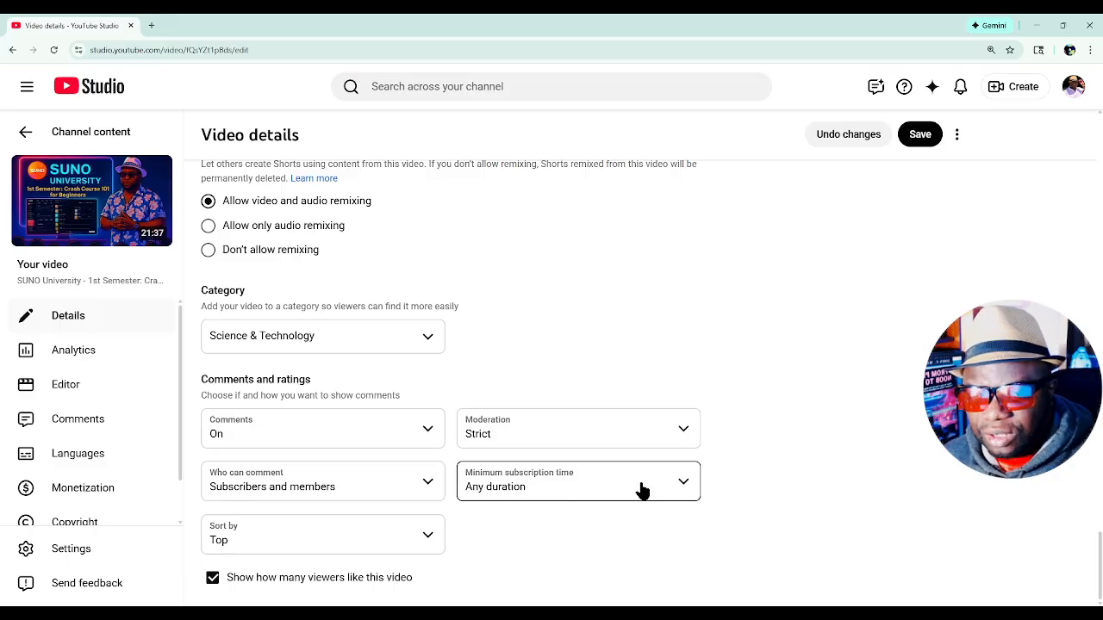
- Check the minimum subscription time options, keep Any duration, and review the Premiere visibility and comment settings
click(669, 489)
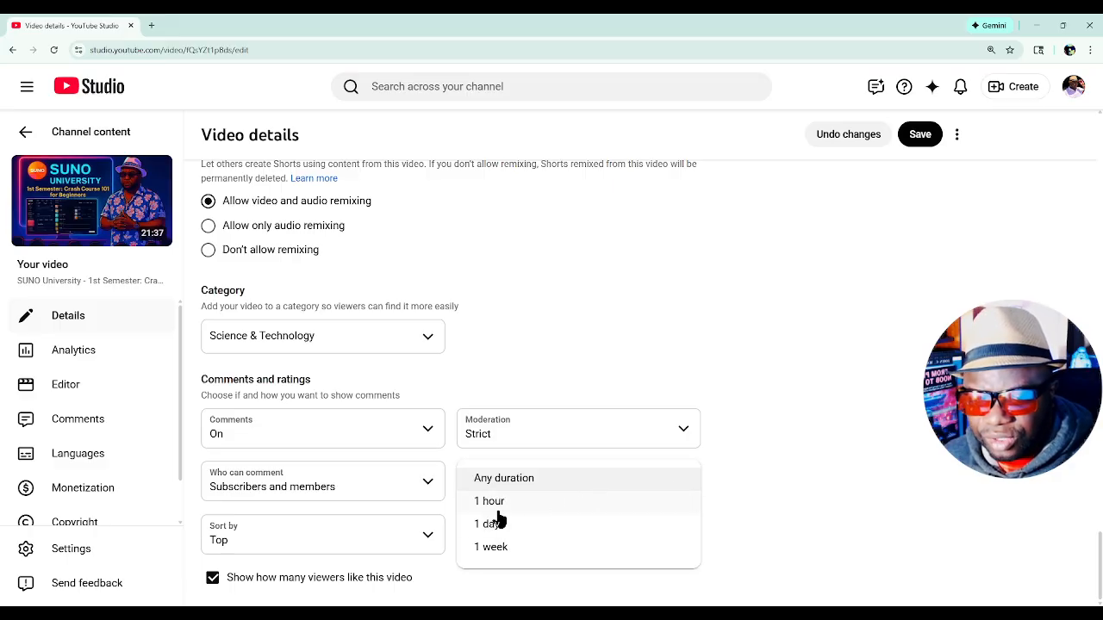
click(594, 480)
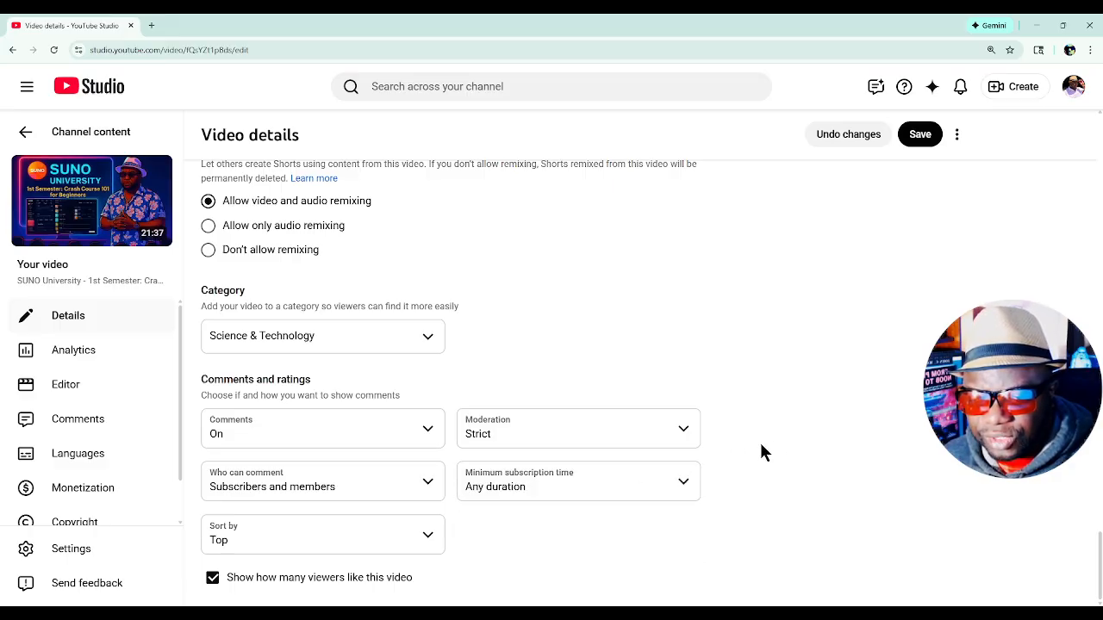
scroll(809, 439, up, 5)
scroll(810, 446, up, 20)
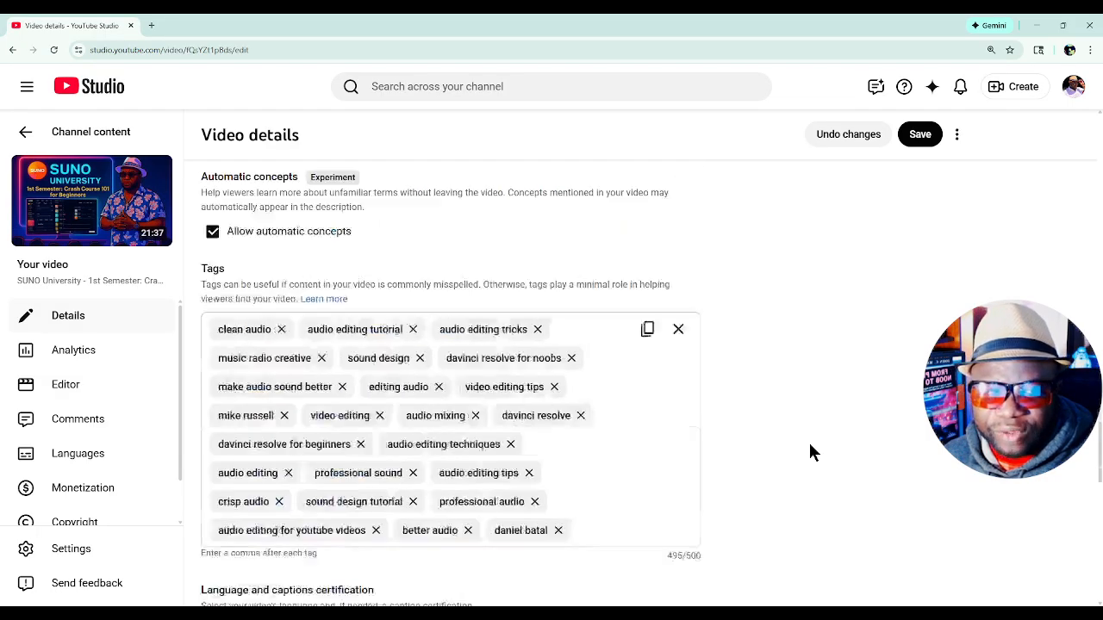
scroll(808, 440, up, 4)
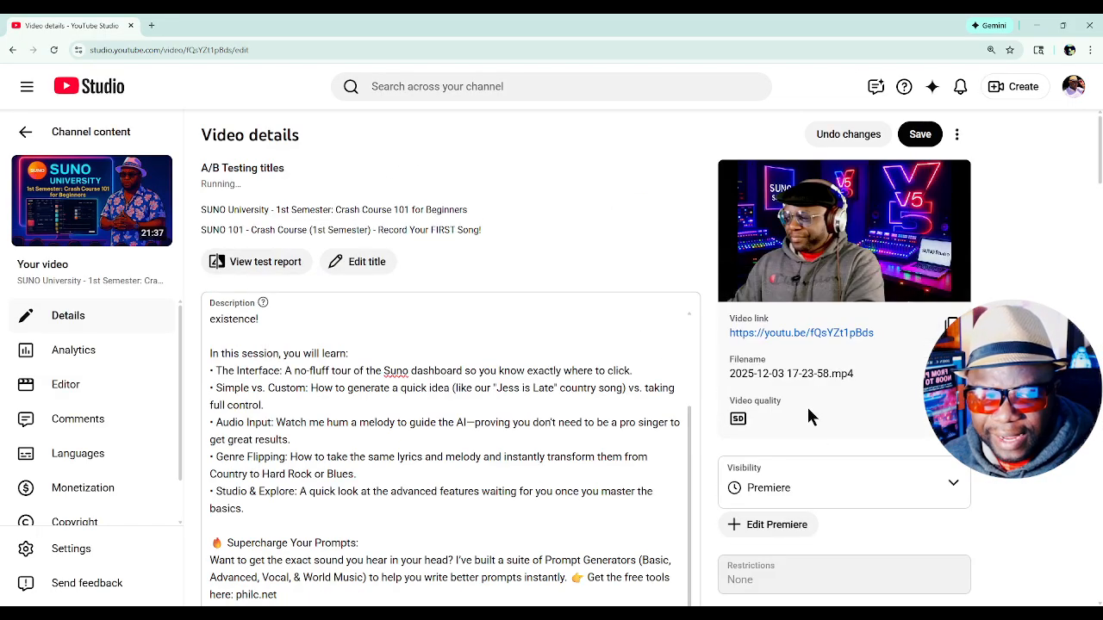
scroll(758, 478, down, 15)
scroll(756, 491, down, 15)
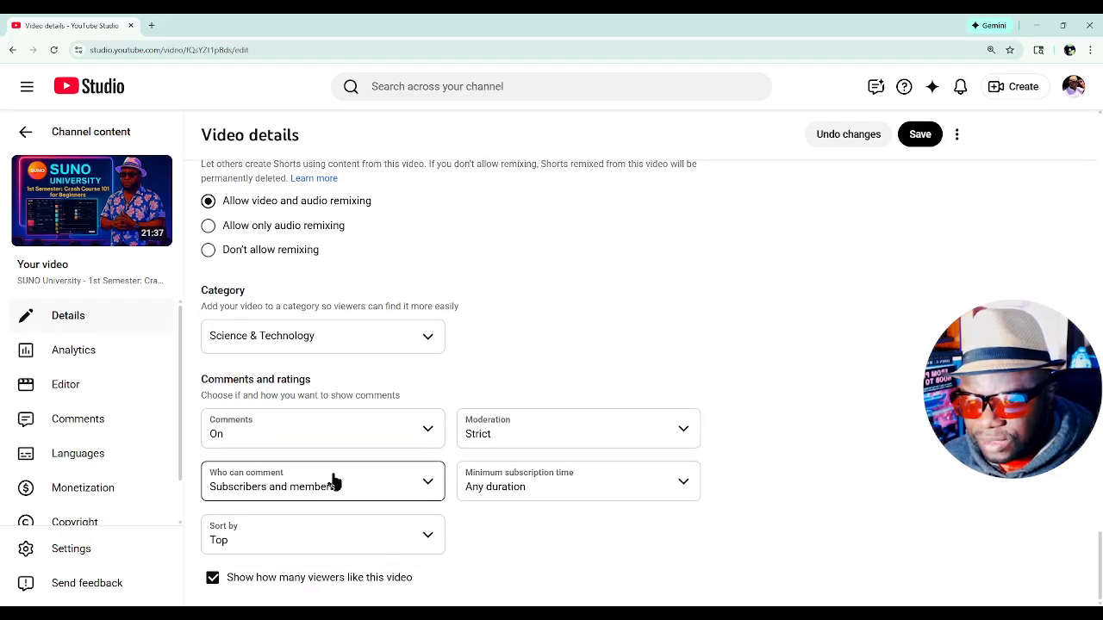
- Save the video details and accept the visibility change that stops the running A/B test
scroll(909, 421, up, 15)
scroll(924, 420, up, 15)
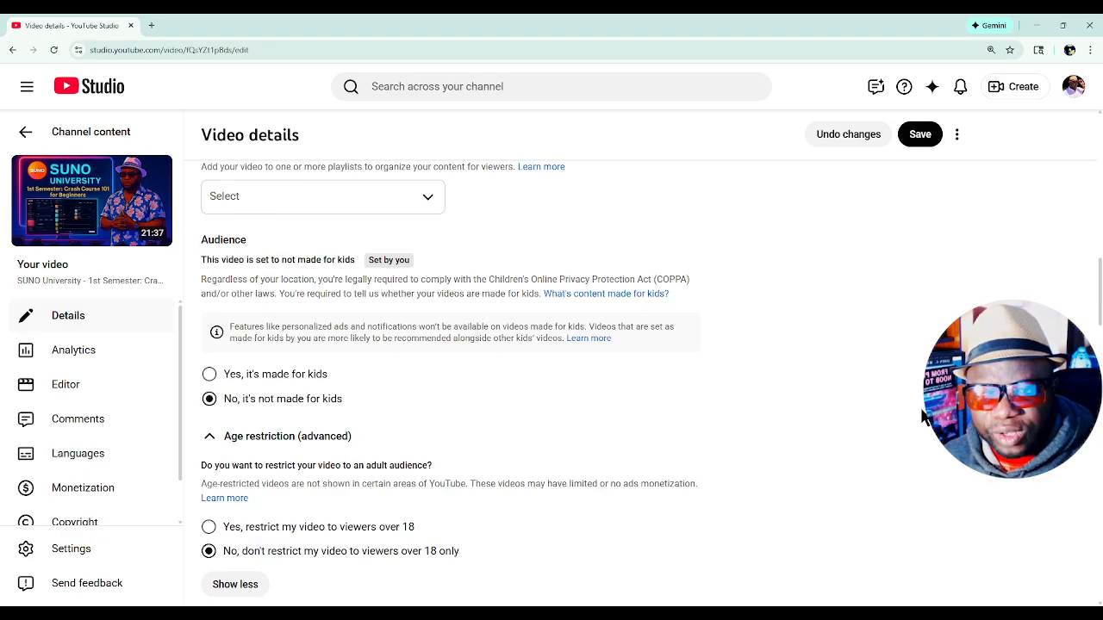
click(920, 136)
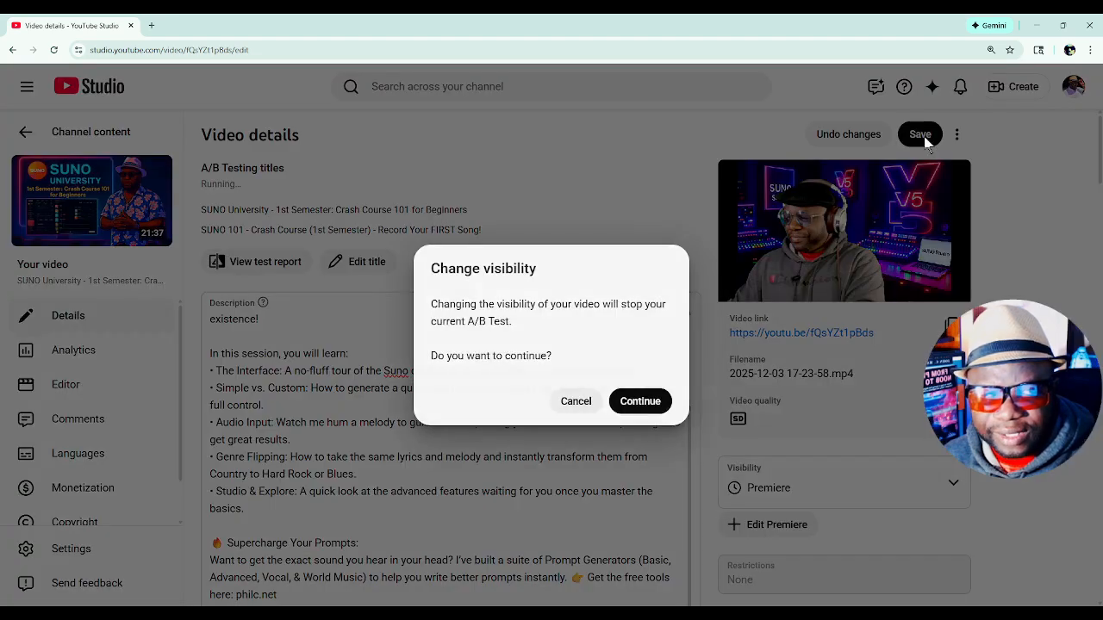
click(655, 407)
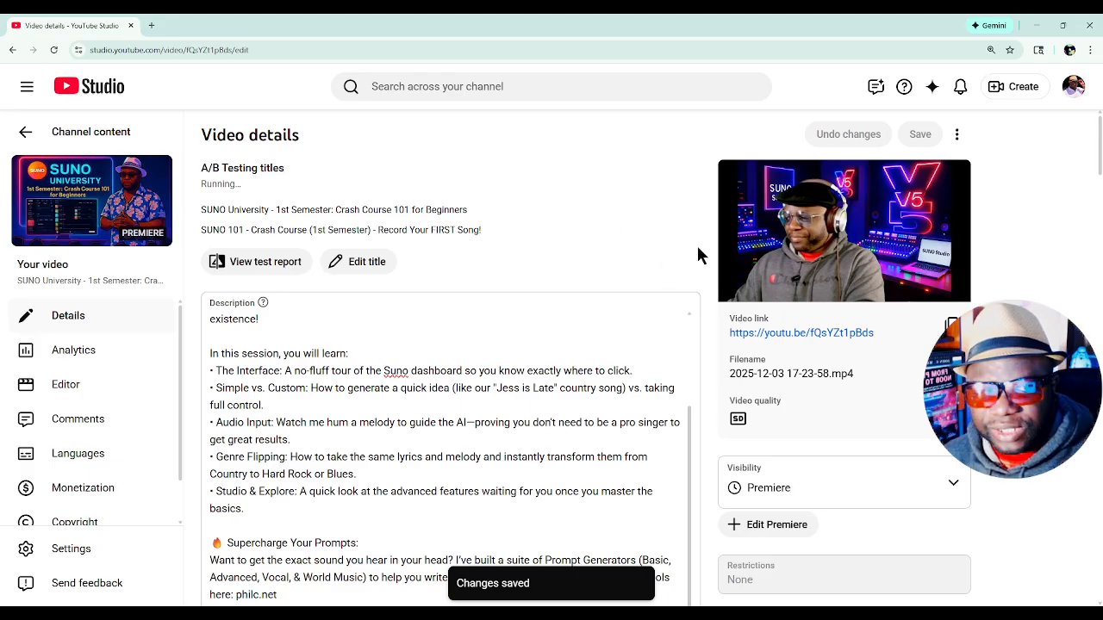
click(799, 333)
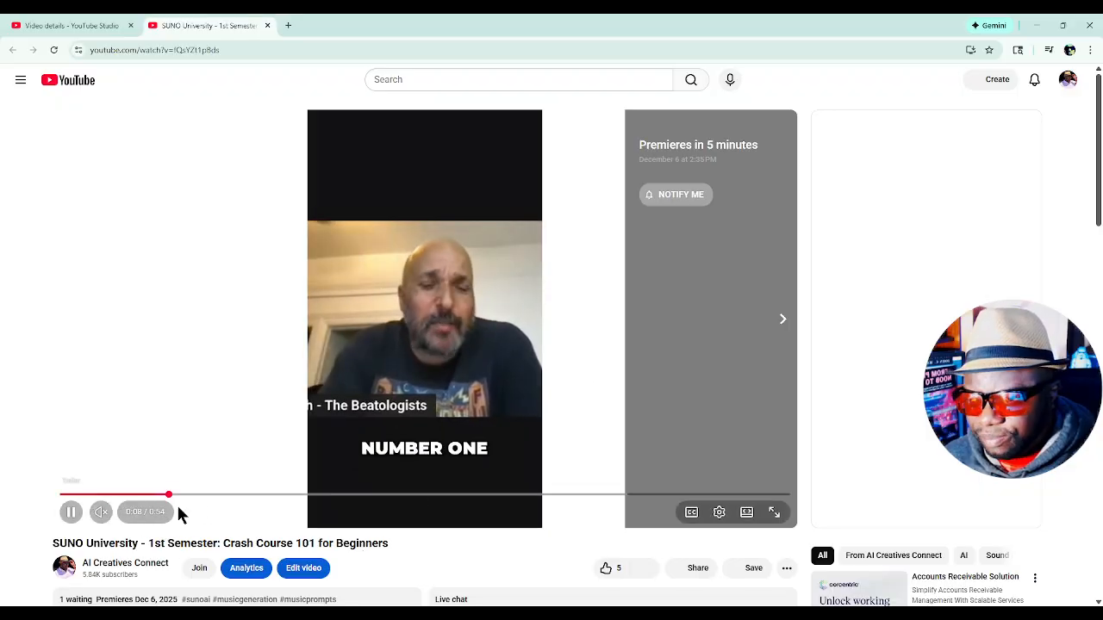
scroll(689, 474, down, 2)
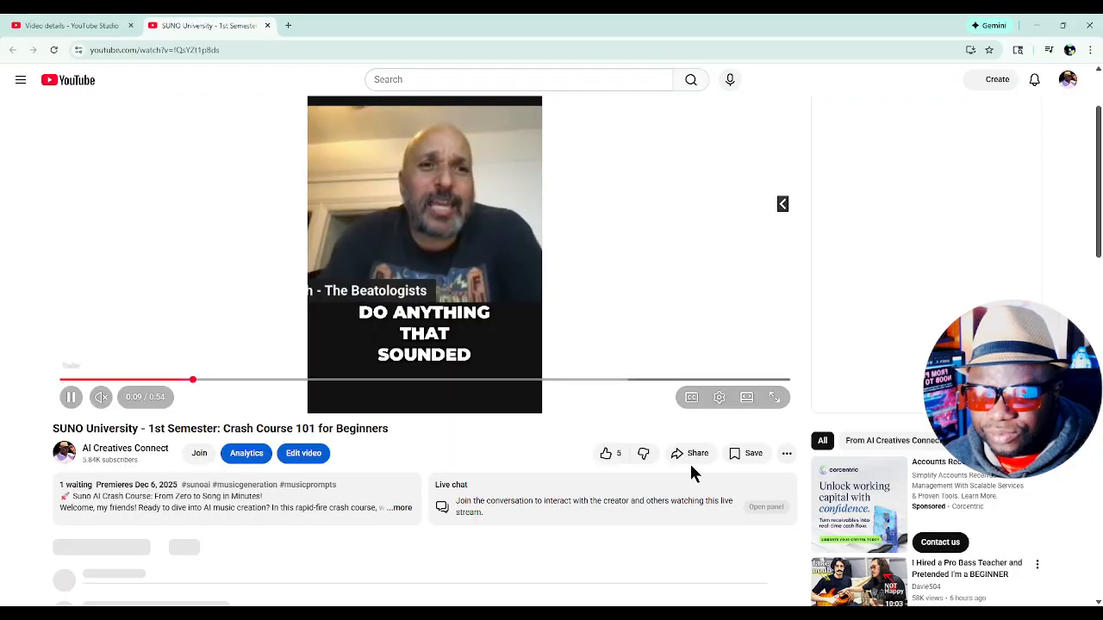
scroll(689, 474, down, 2)
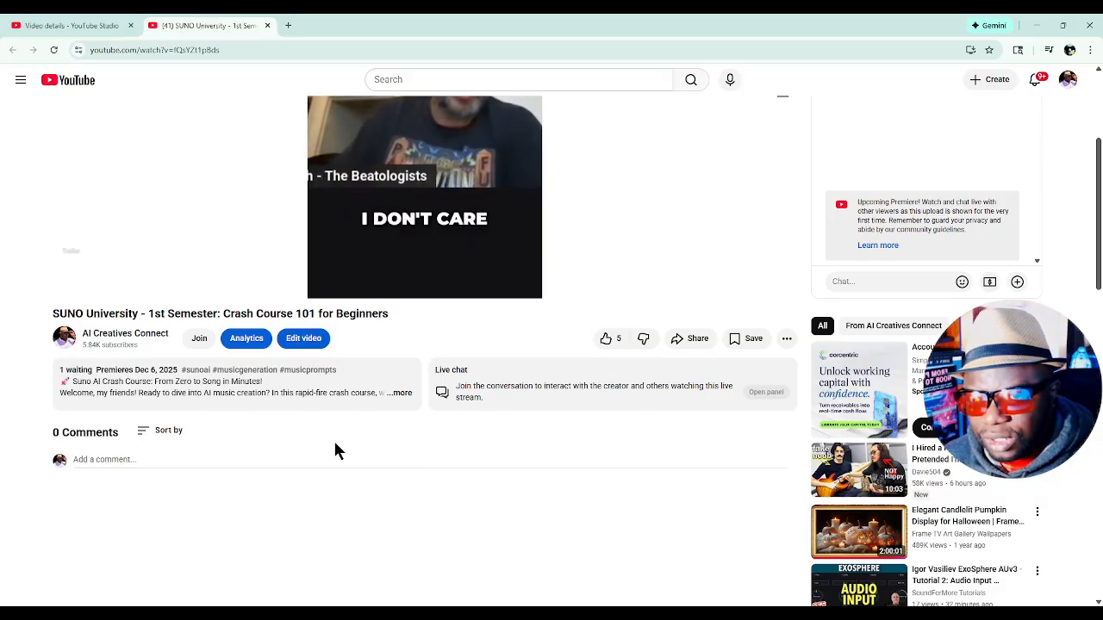
scroll(334, 442, up, 1)
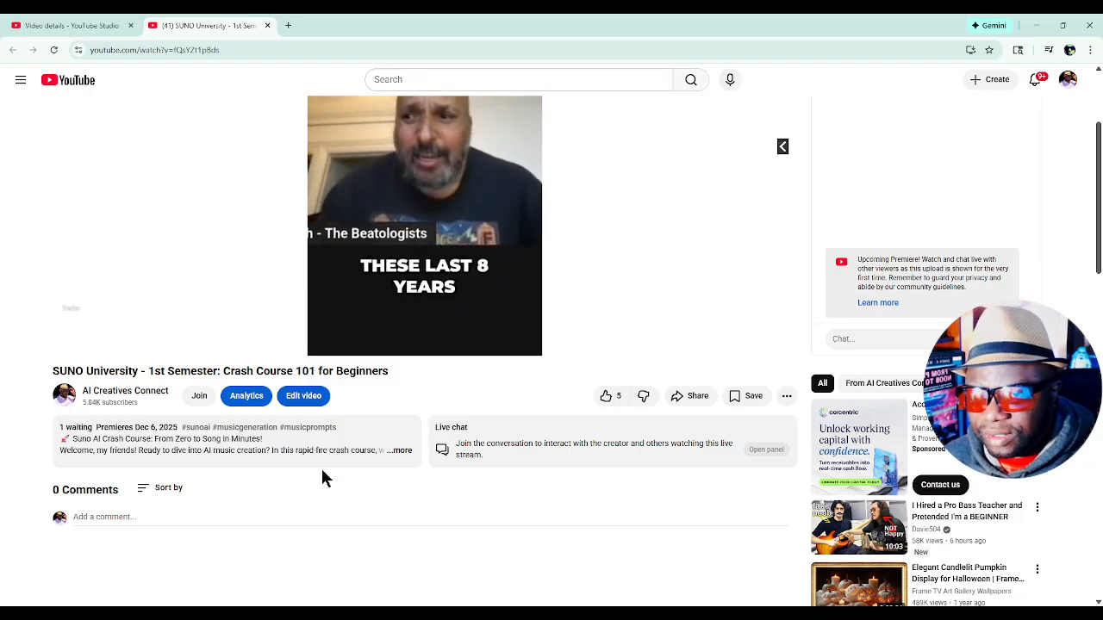
- Copy the Premiere's share link from its watch page
click(696, 401)
click(648, 397)
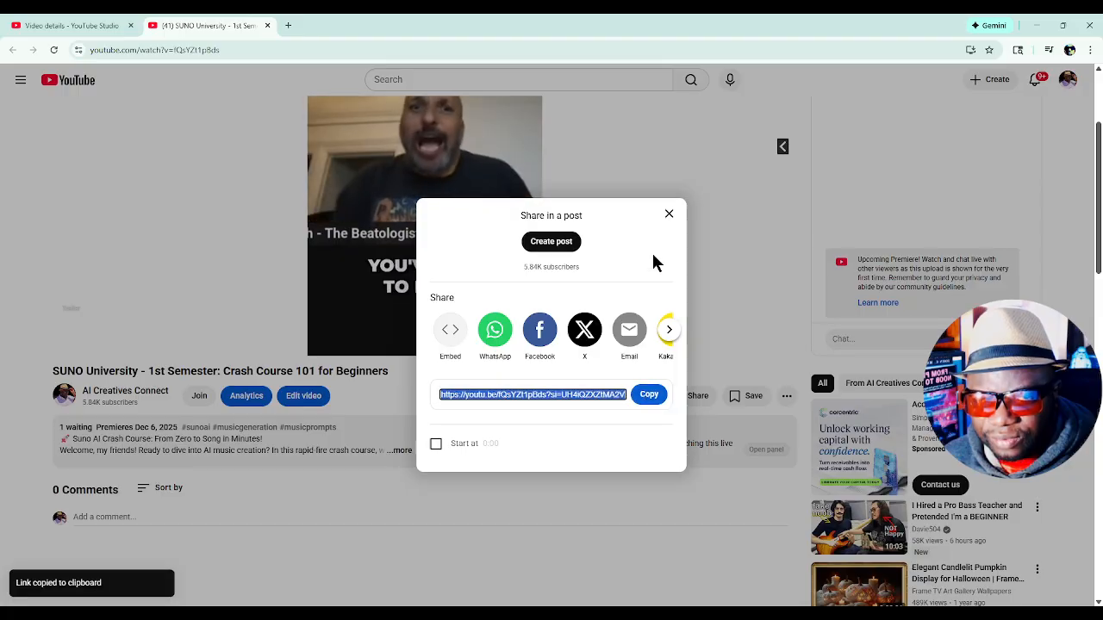
click(668, 214)
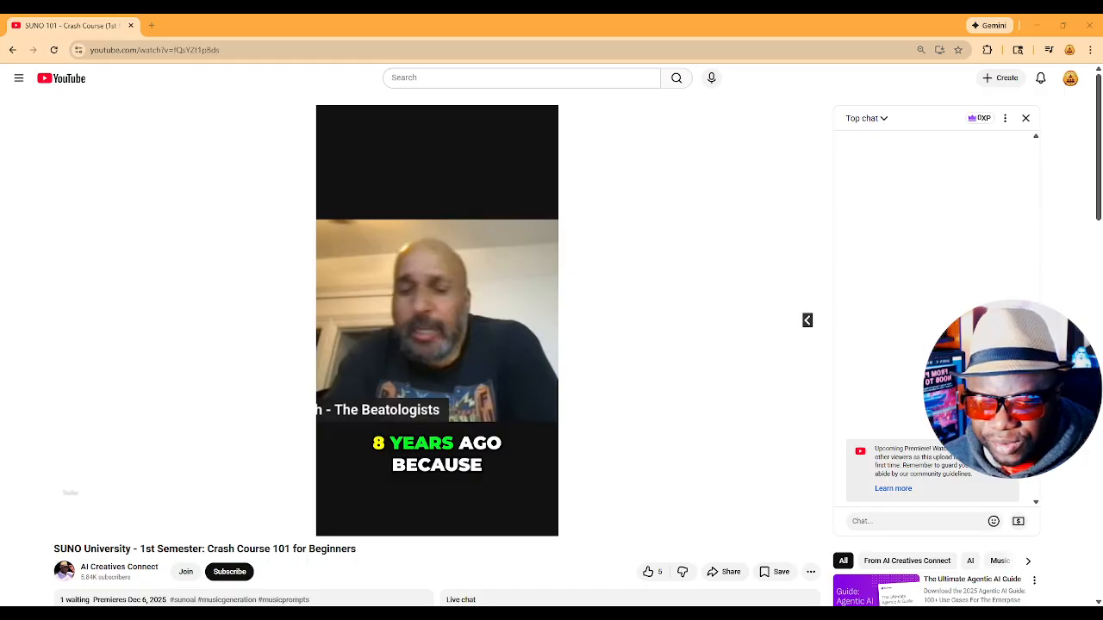
scroll(637, 364, down, 2)
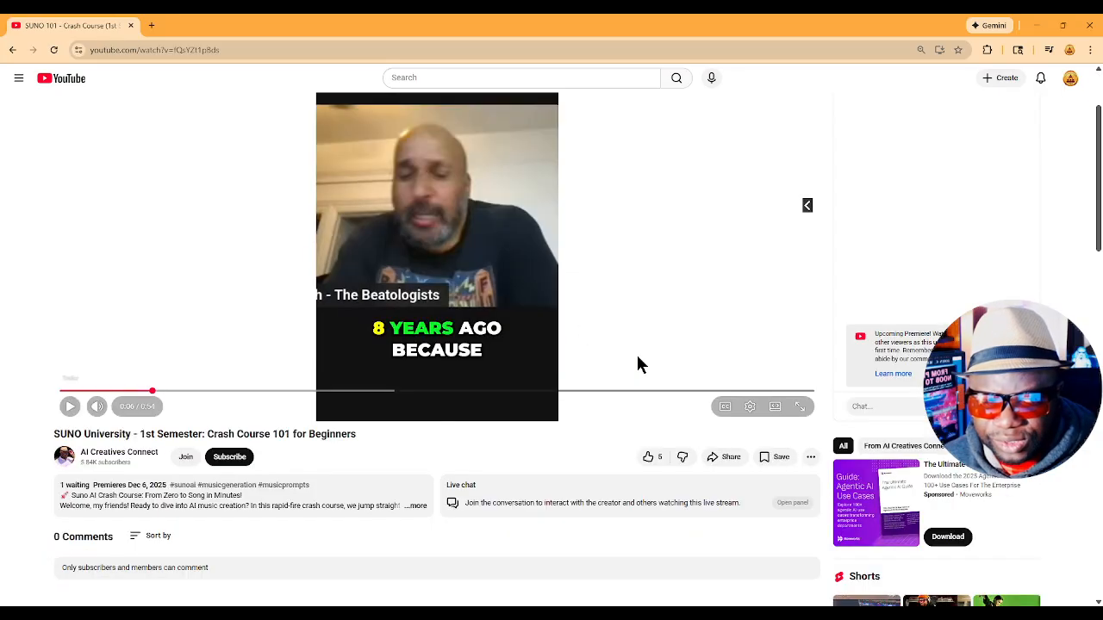
scroll(638, 365, down, 1)
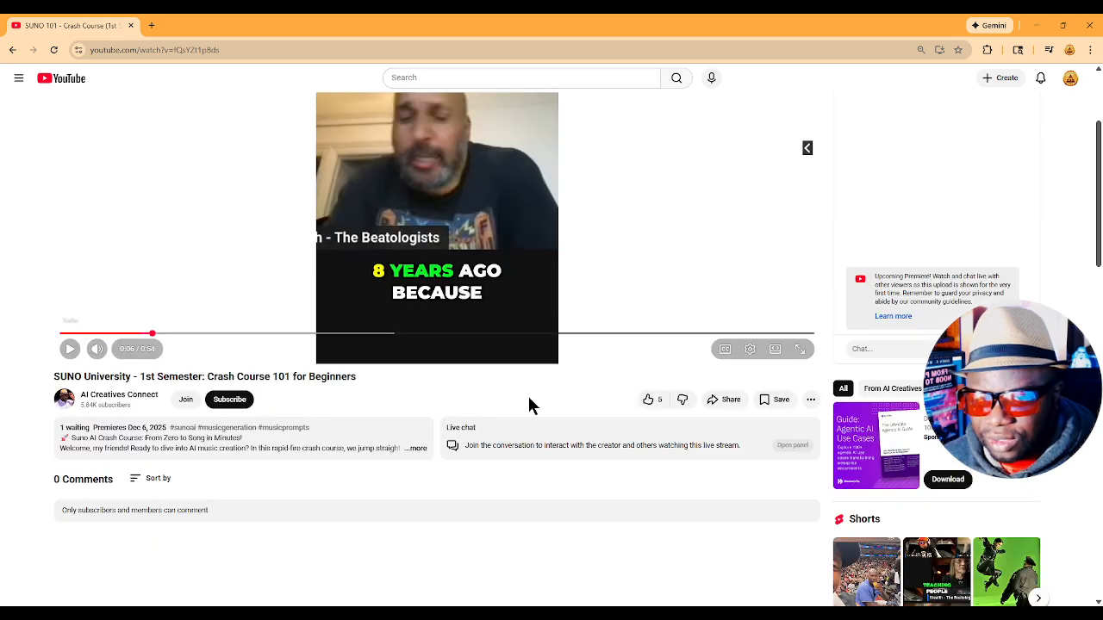
click(873, 349)
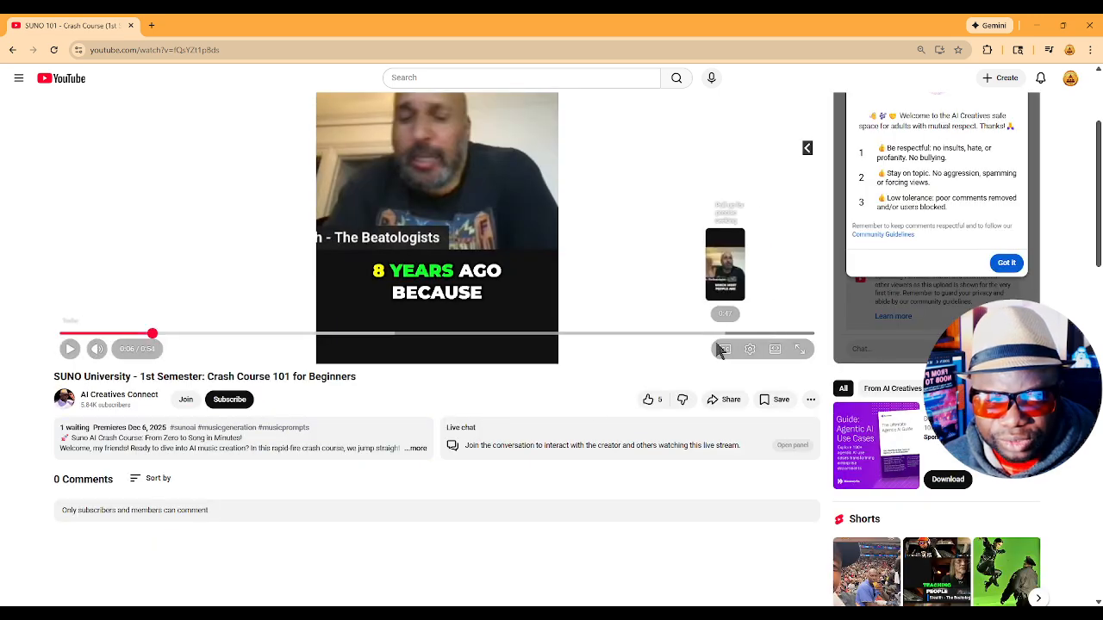
scroll(266, 491, down, 2)
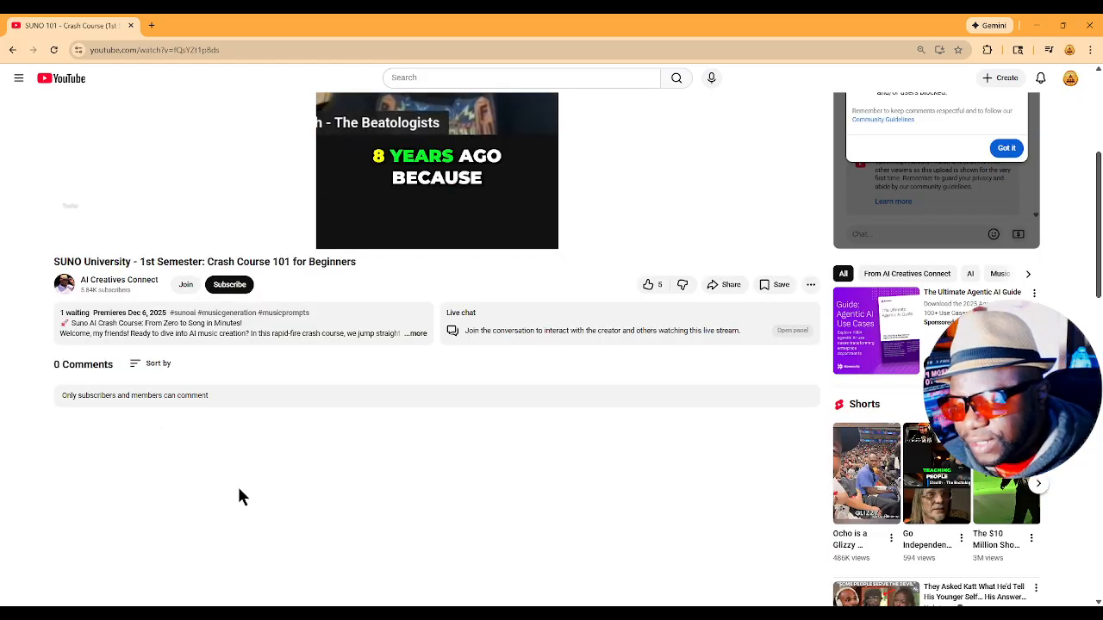
- Try to add a comment below the Premiere as a non-subscriber and examine the comment restriction notice
scroll(237, 484, up, 3)
scroll(237, 484, up, 3)
scroll(237, 484, left, 2)
scroll(237, 484, down, 1)
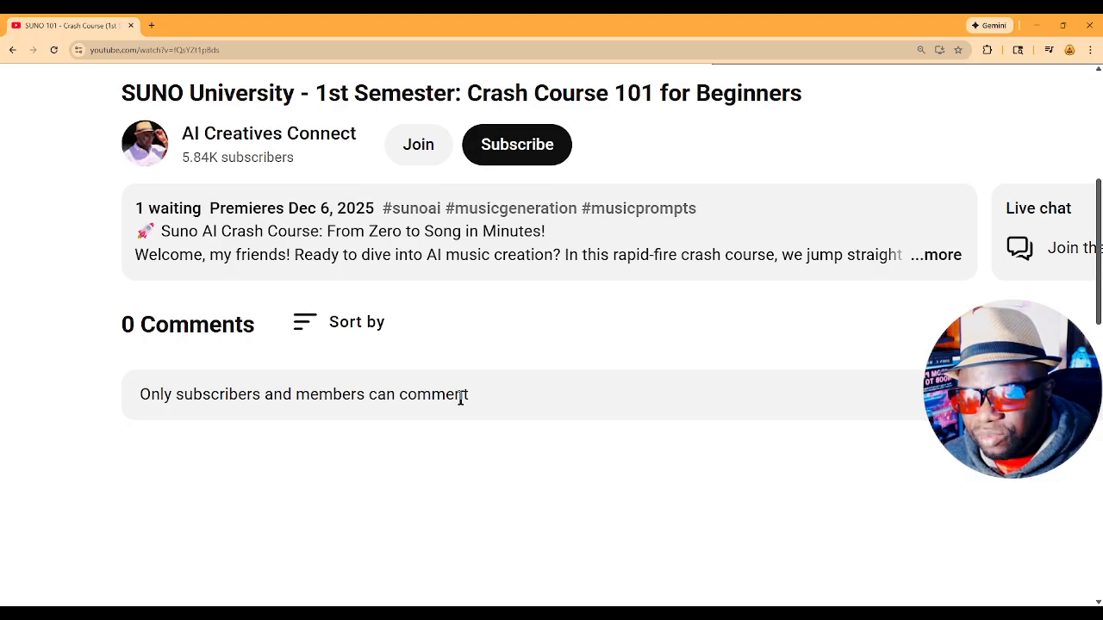
drag(462, 395, 189, 398)
click(172, 510)
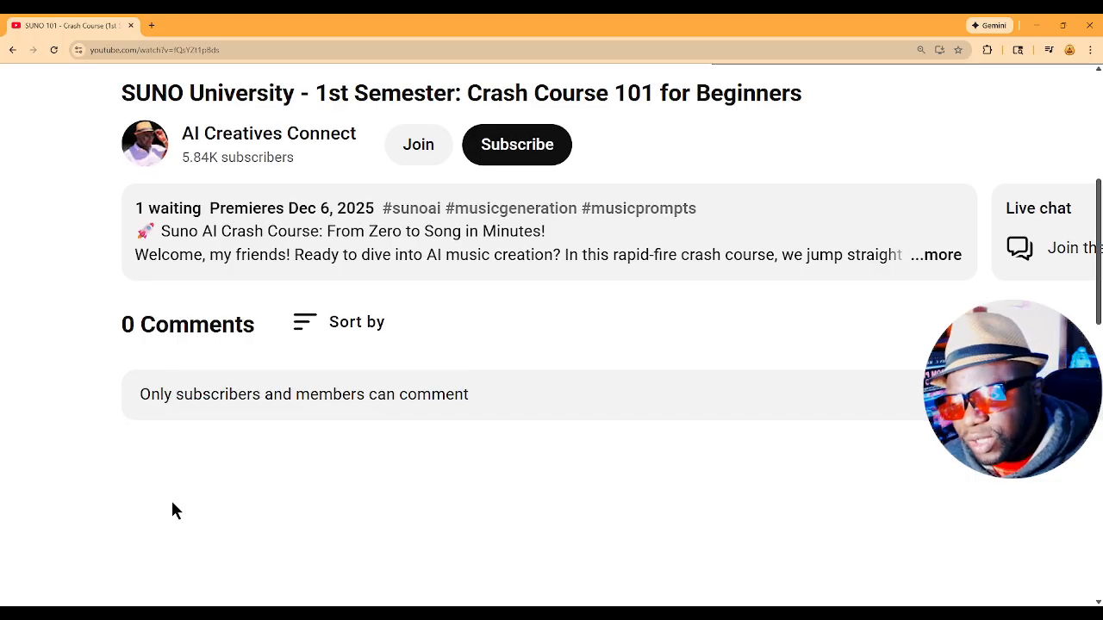
scroll(172, 509, down, 3)
scroll(170, 500, down, 5)
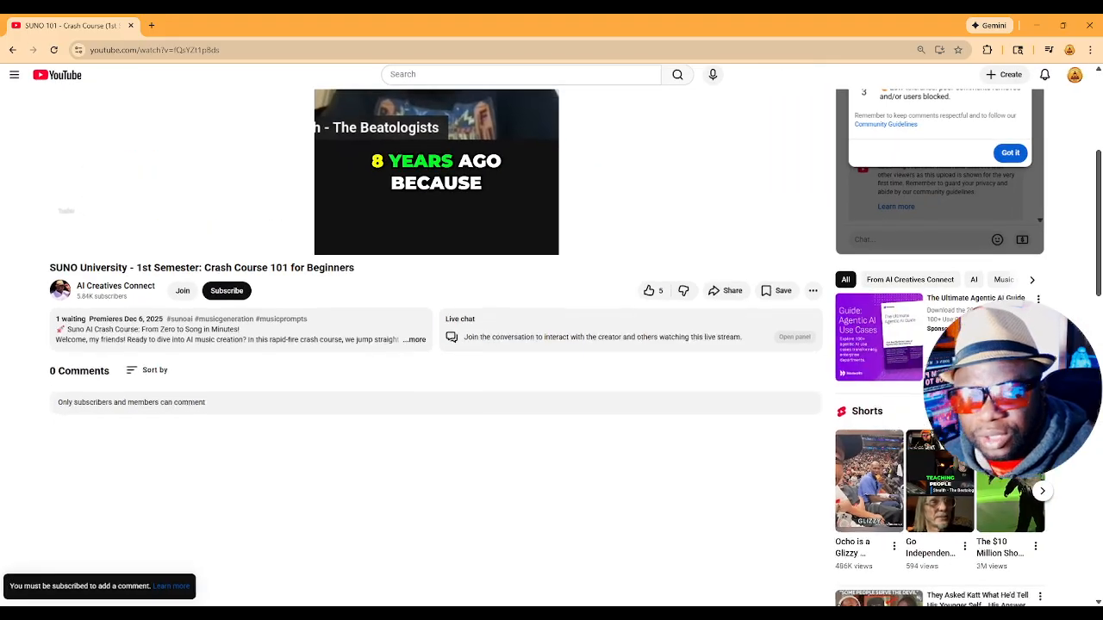
- Compare the non-subscriber's live chat access with the comments section on the watch page
scroll(170, 500, up, 1)
scroll(448, 345, up, 2)
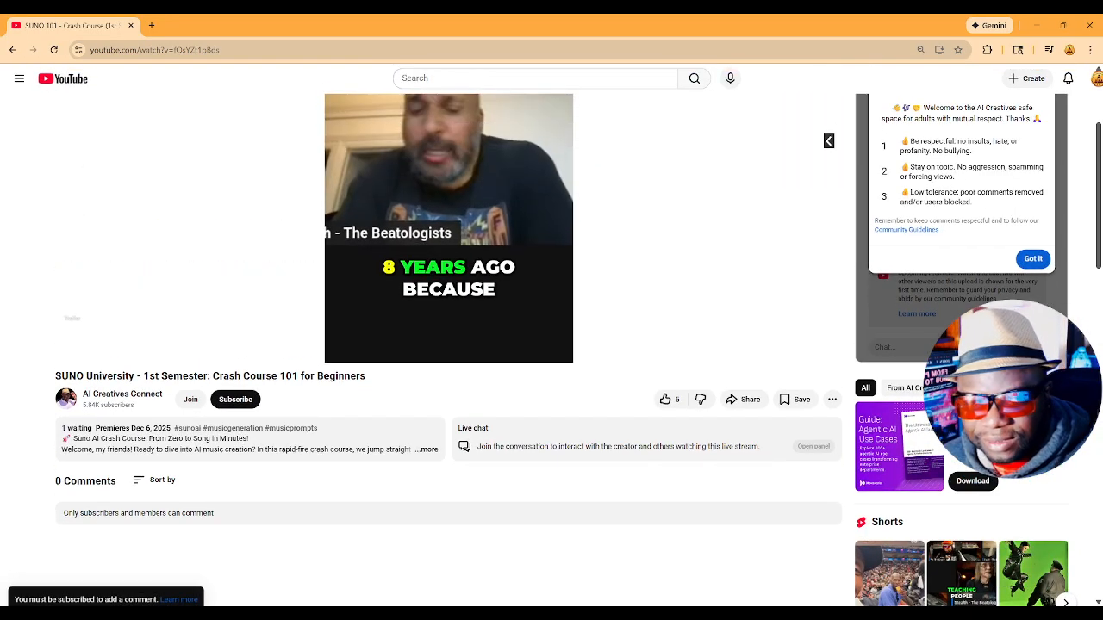
scroll(798, 287, up, 3)
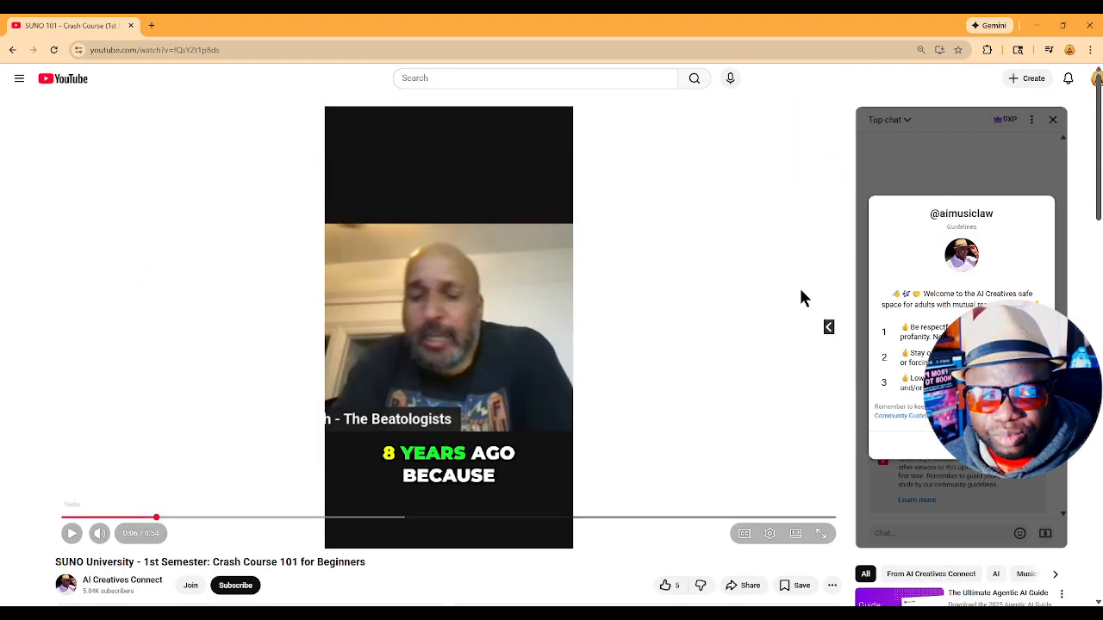
scroll(735, 293, down, 4)
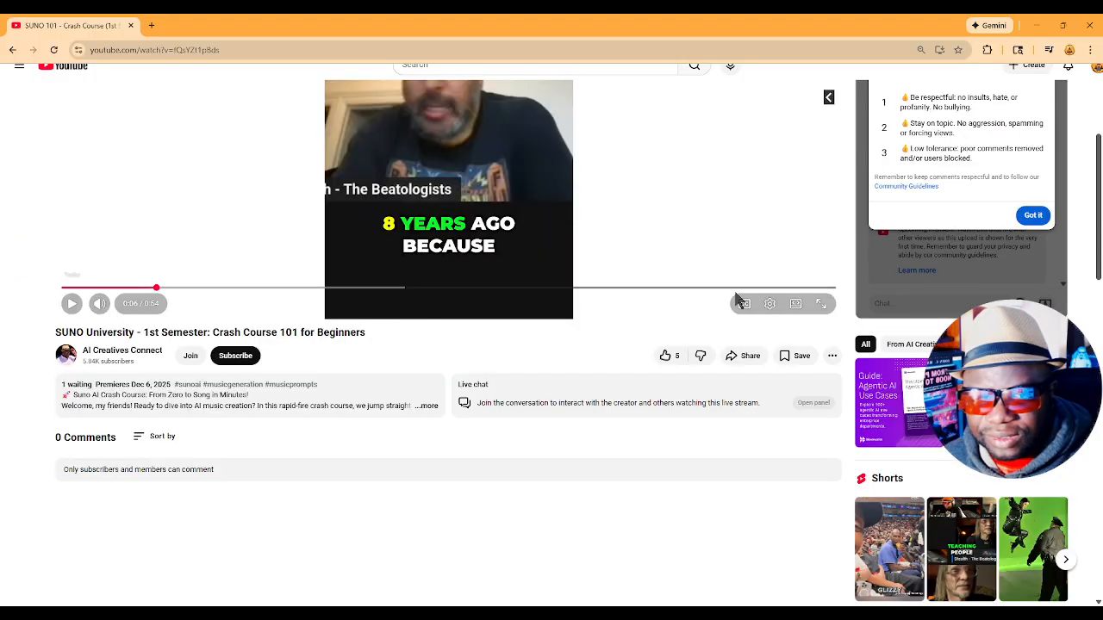
scroll(737, 297, down, 2)
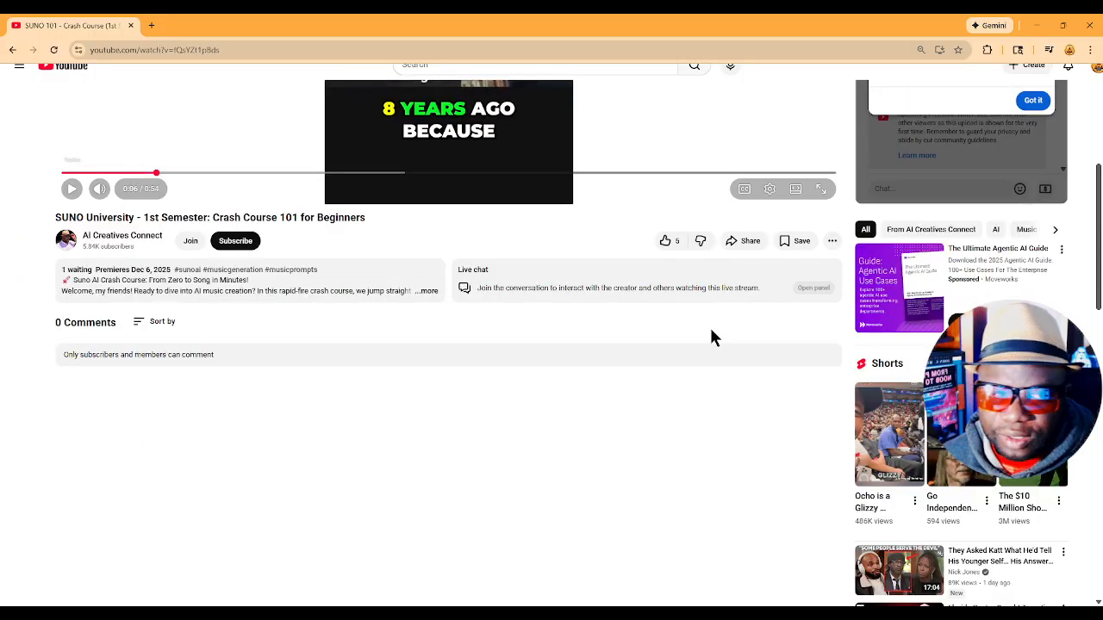
scroll(712, 337, up, 3)
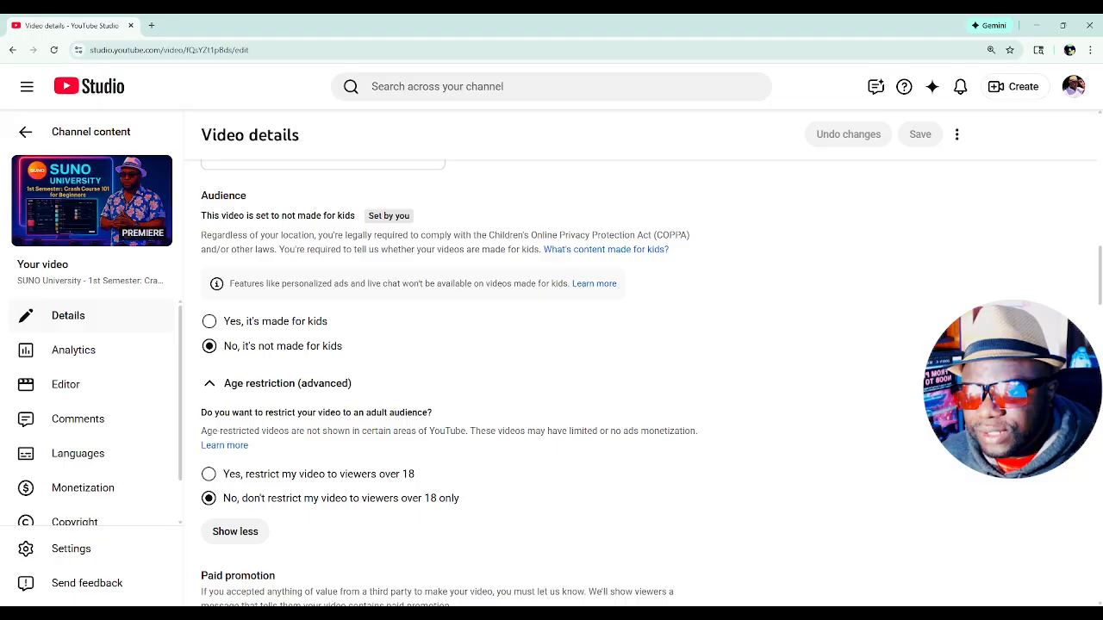
- In YouTube Studio's video details, review the comment, live chat, participant mode, reaction and message delay settings
scroll(559, 392, down, 20)
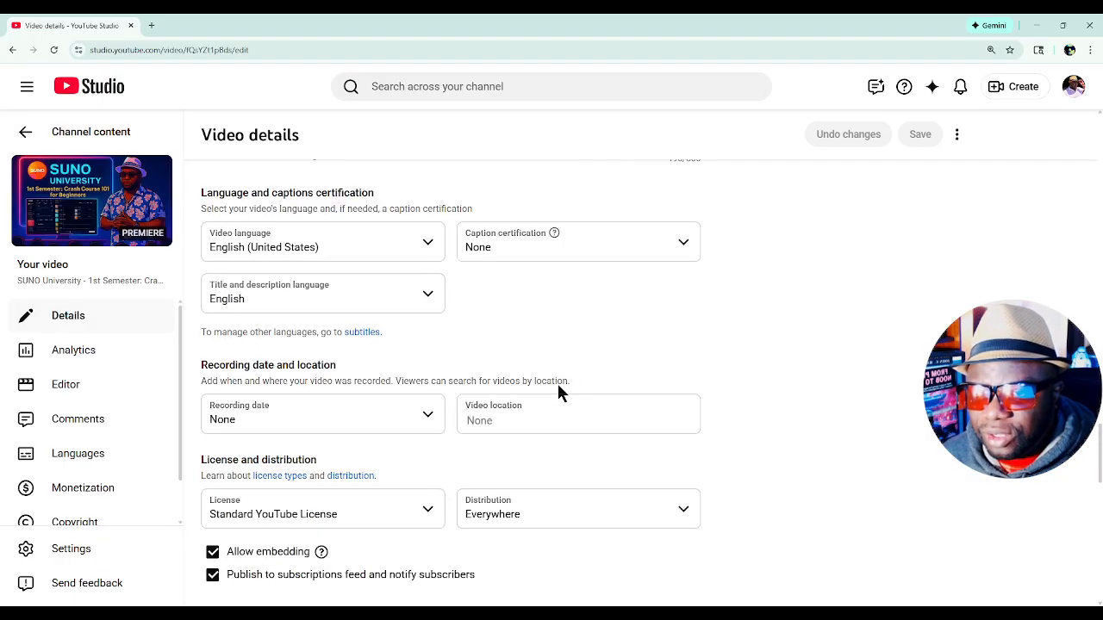
scroll(558, 387, down, 11)
scroll(557, 388, up, 3)
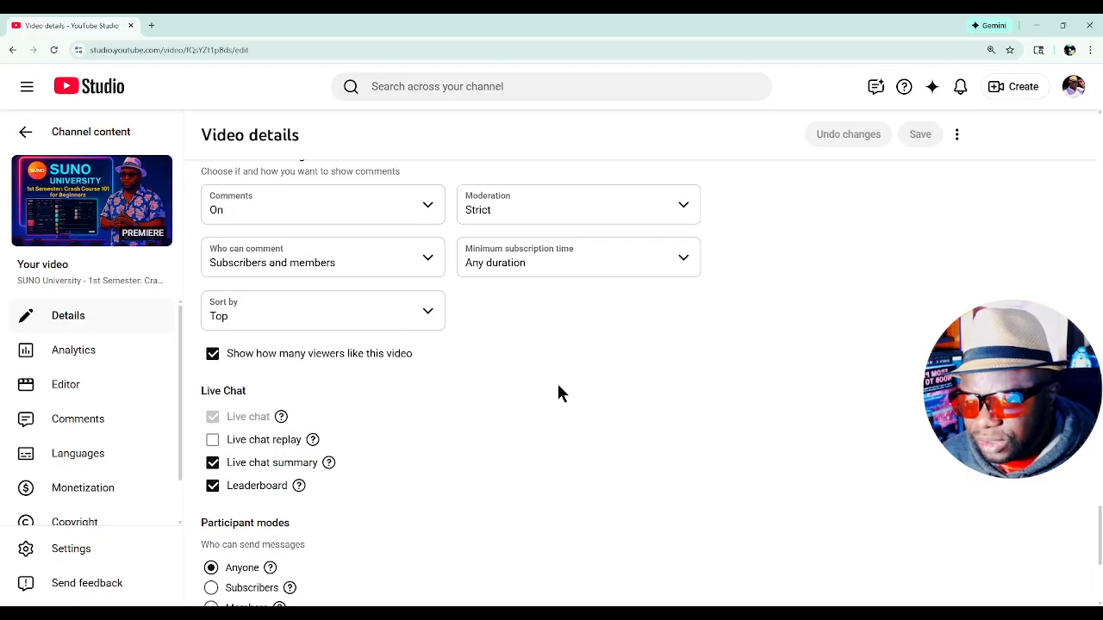
scroll(559, 389, down, 1)
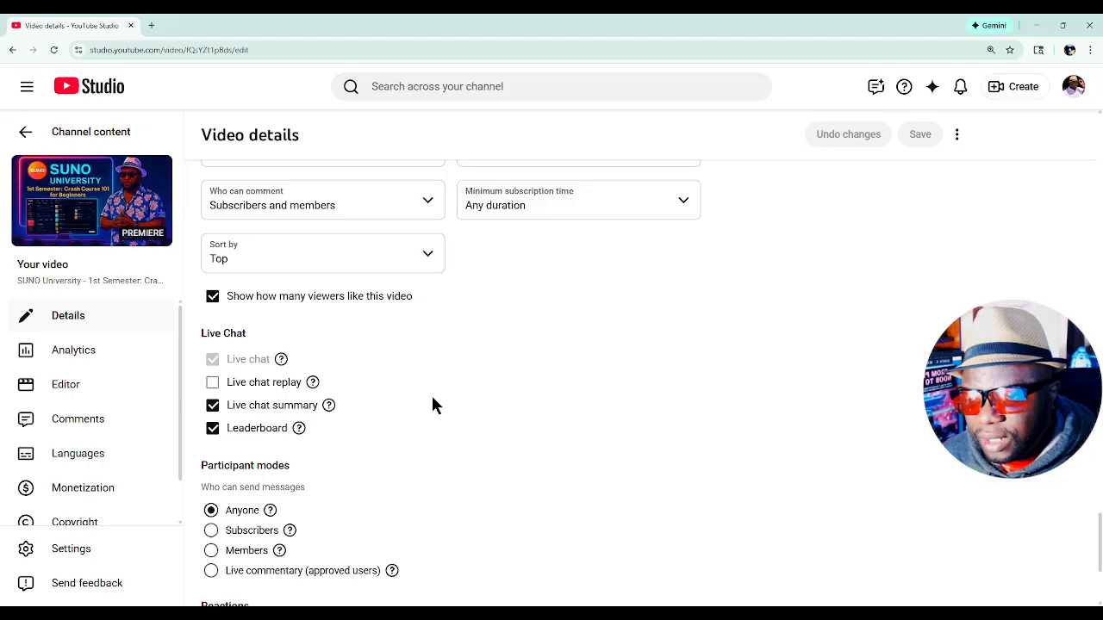
scroll(431, 421, down, 4)
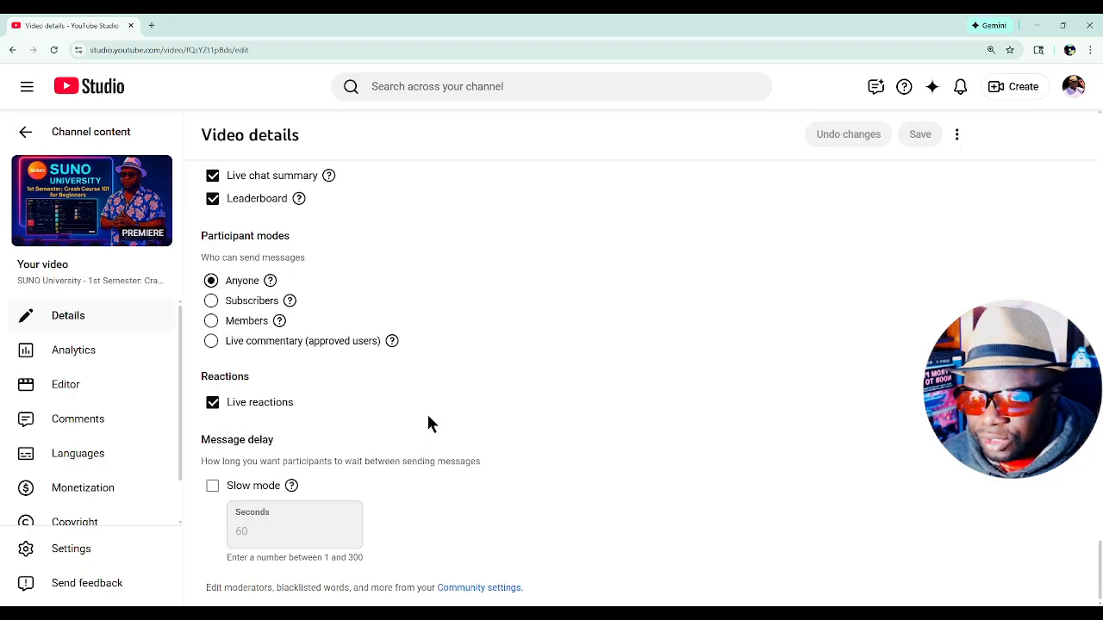
scroll(430, 422, up, 5)
- Switch who can comment to Anyone as a test, and restore it to Subscribers and members
click(347, 440)
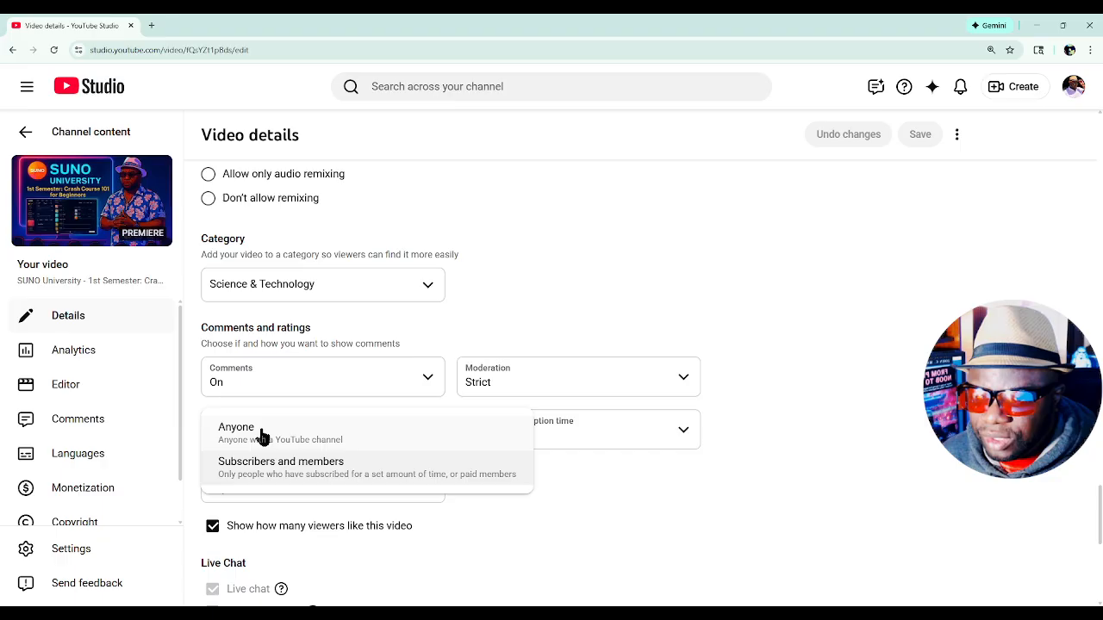
click(627, 278)
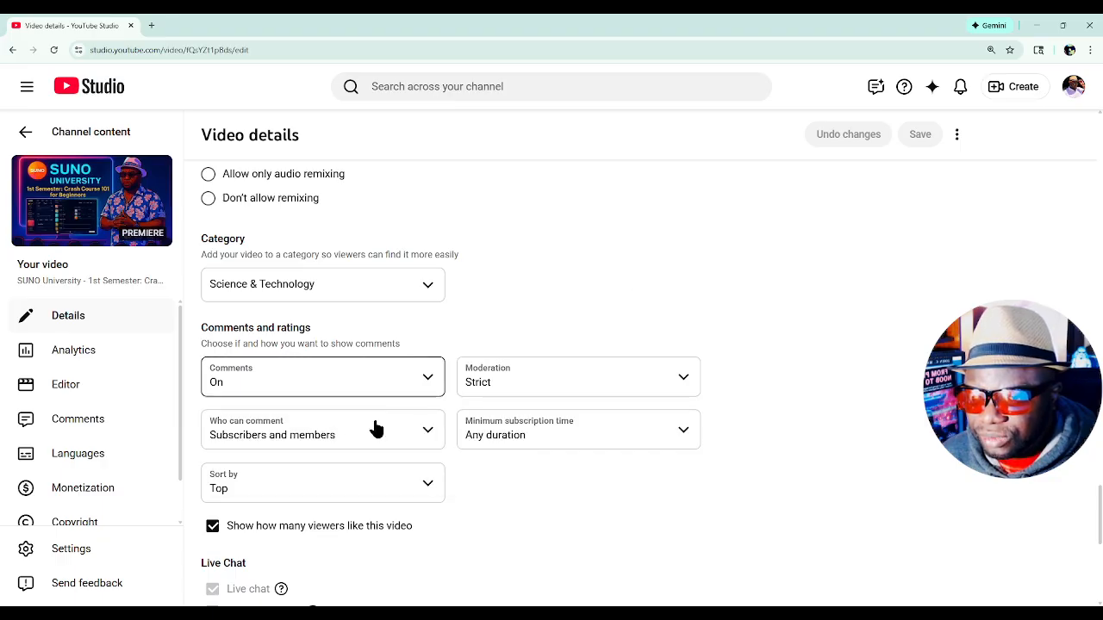
click(354, 435)
click(323, 441)
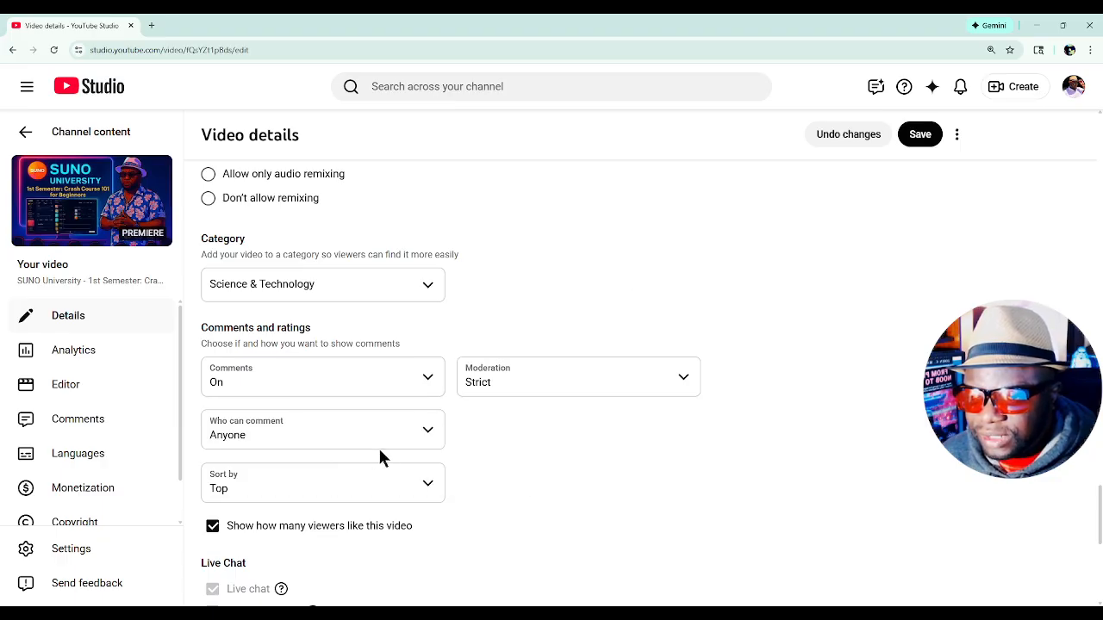
click(367, 435)
click(313, 474)
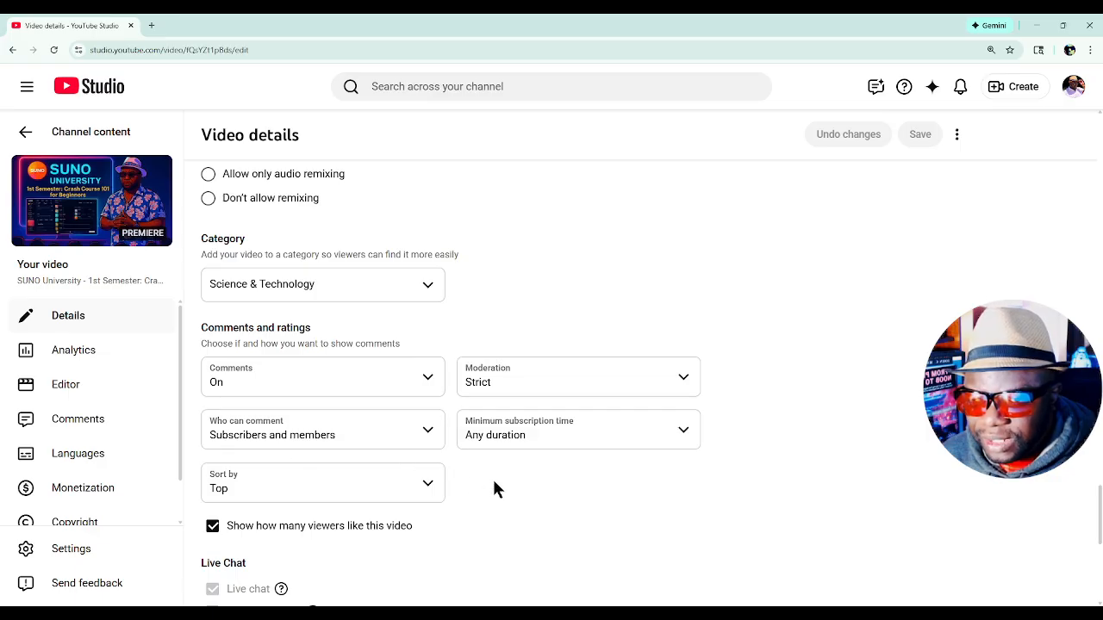
- Enable live chat replay in the video's live chat settings
scroll(504, 489, down, 3)
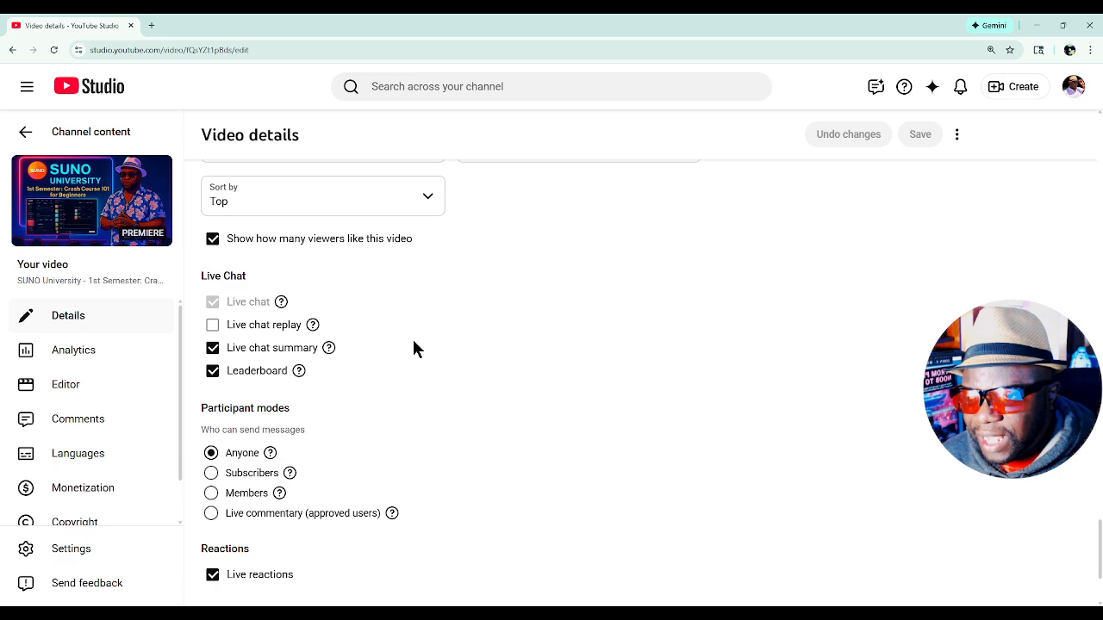
click(213, 326)
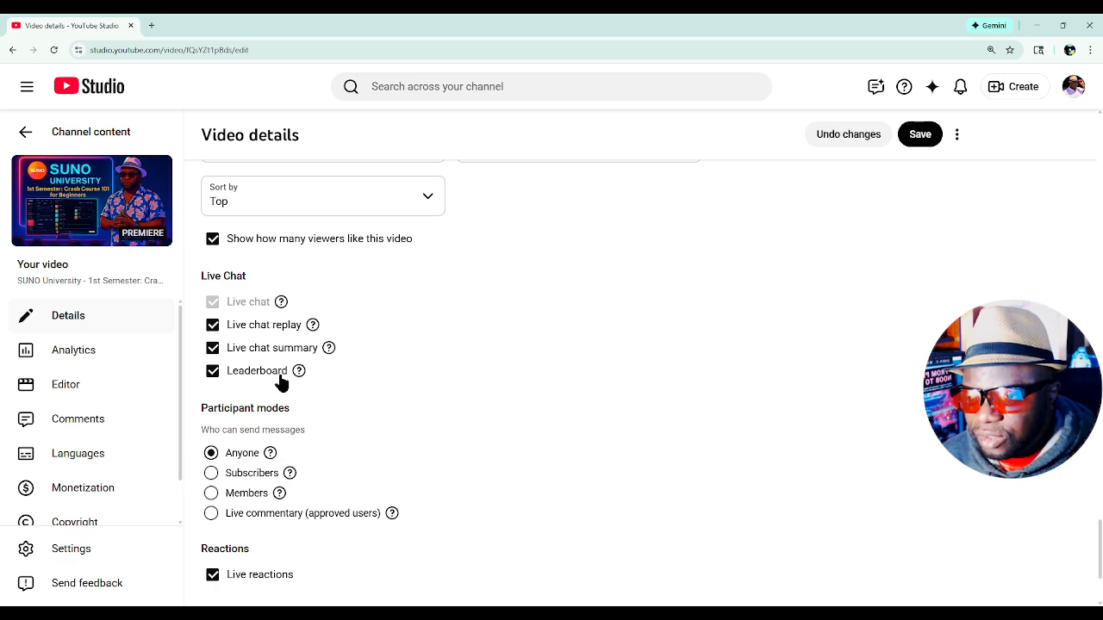
- Try the Subscribers and Members participant modes for live chat messages, and restore the mode to Anyone
click(211, 473)
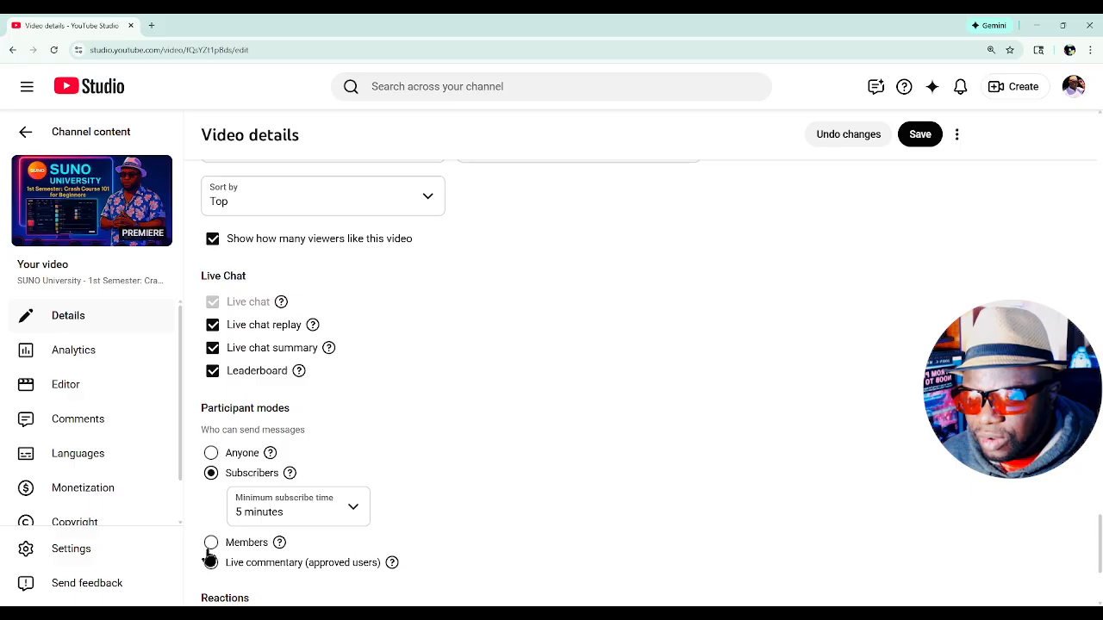
click(211, 543)
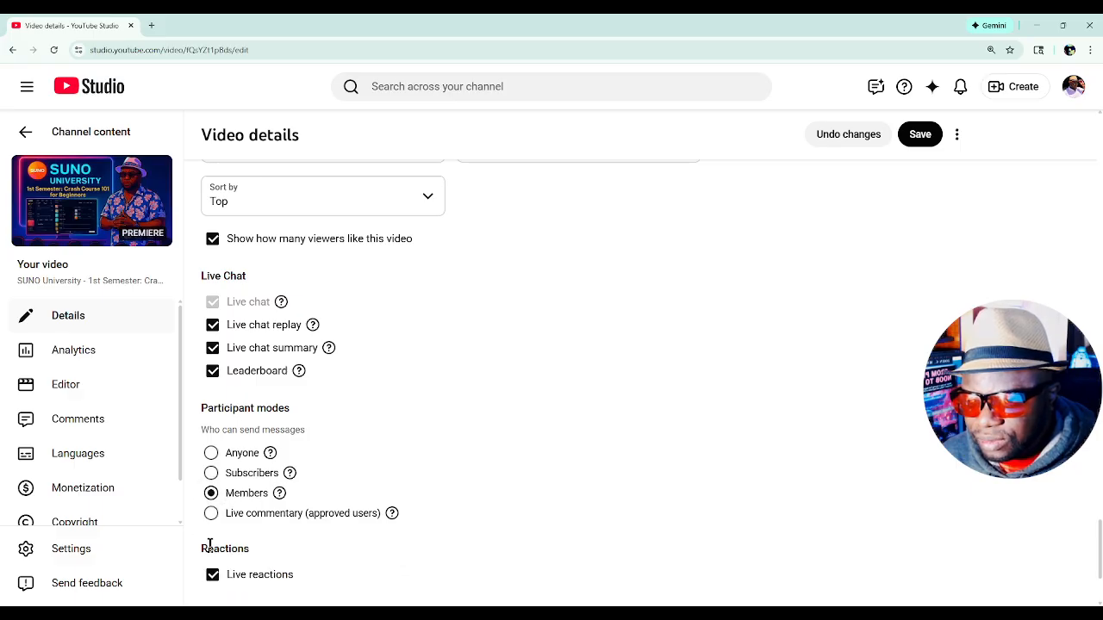
click(211, 453)
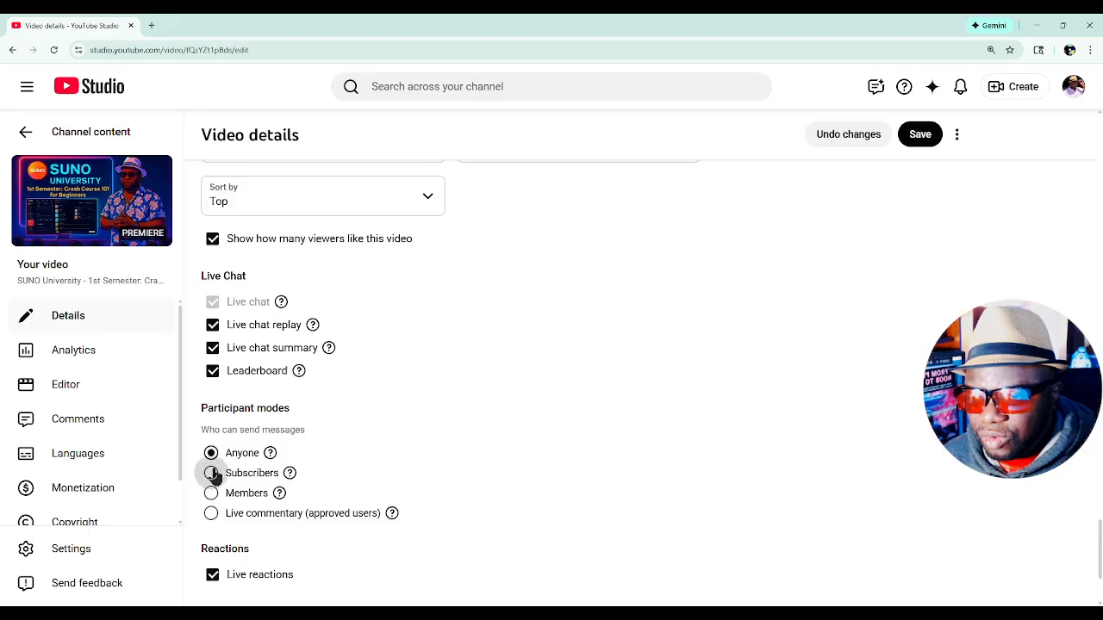
- Restrict who can send live chat messages to Subscribers and save the video's changes
click(211, 473)
scroll(343, 479, up, 3)
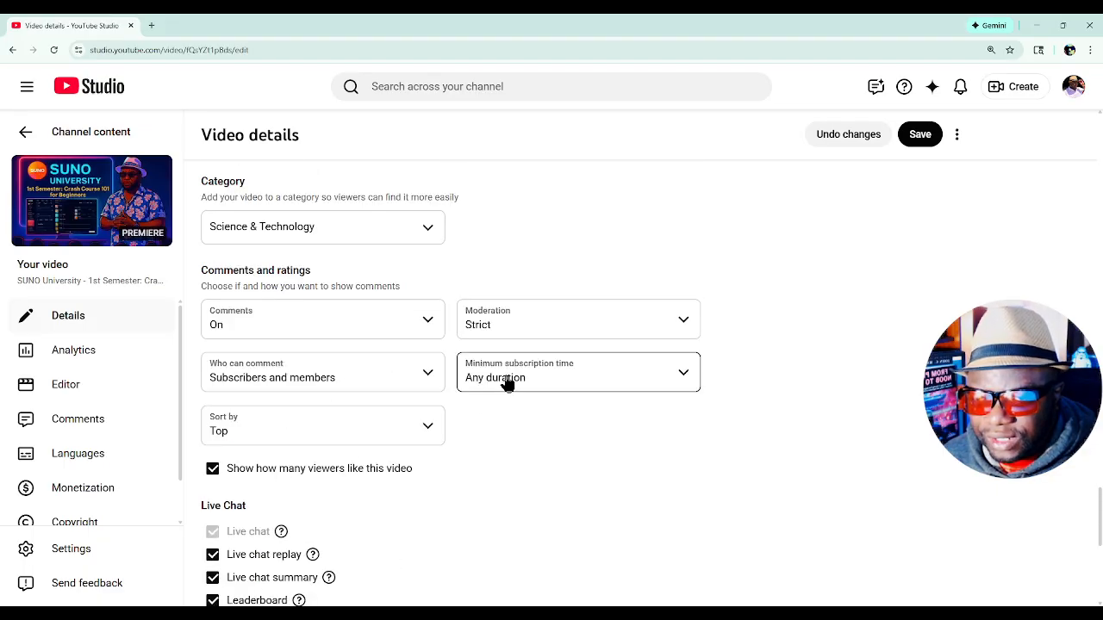
click(920, 136)
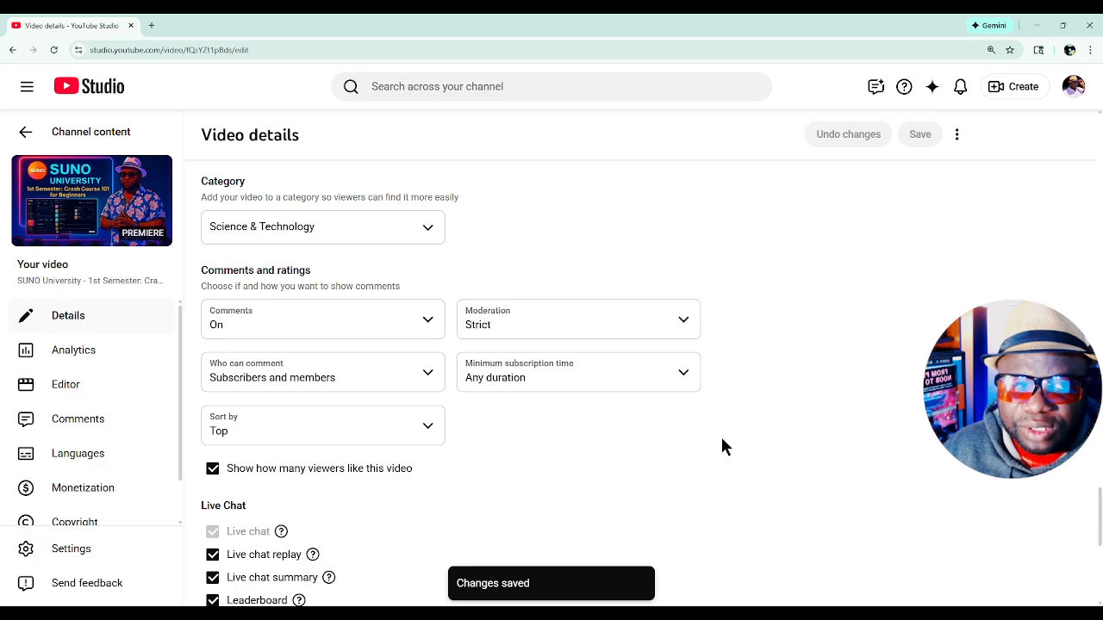
scroll(721, 446, up, 10)
scroll(722, 445, up, 15)
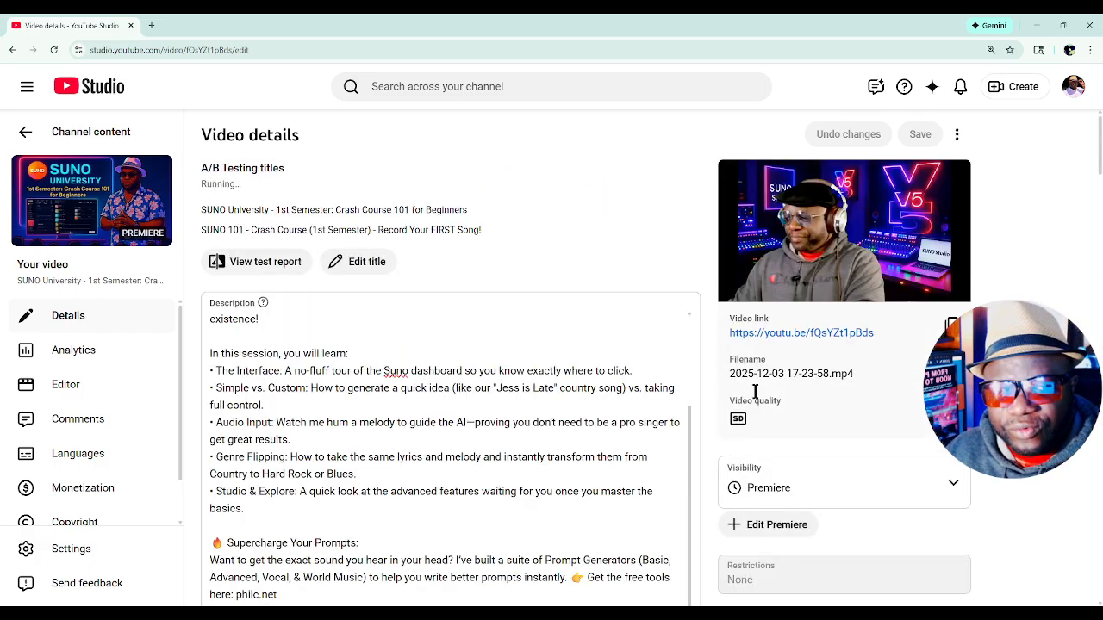
click(775, 332)
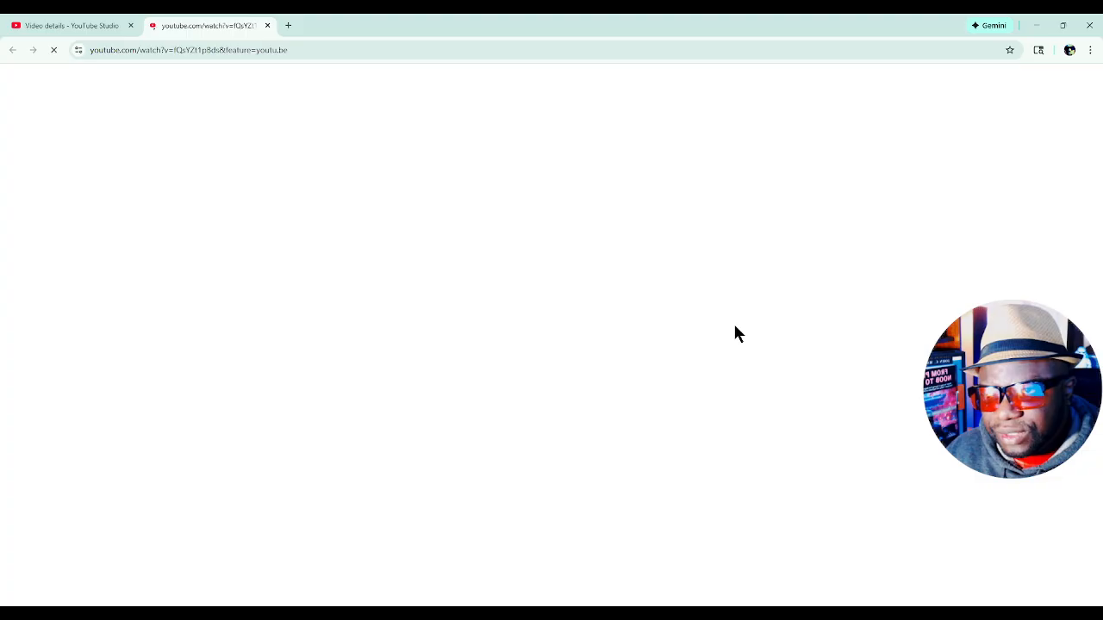